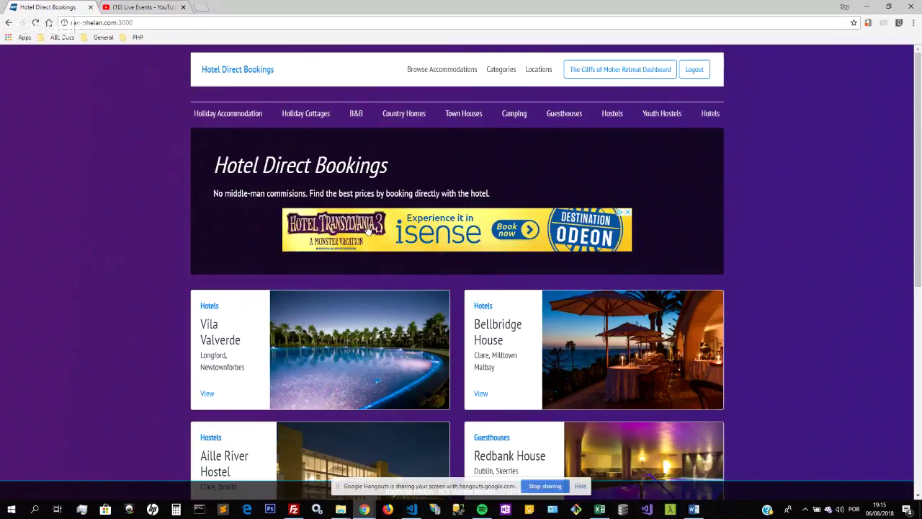
pyautogui.scroll(-1, 45, 252)
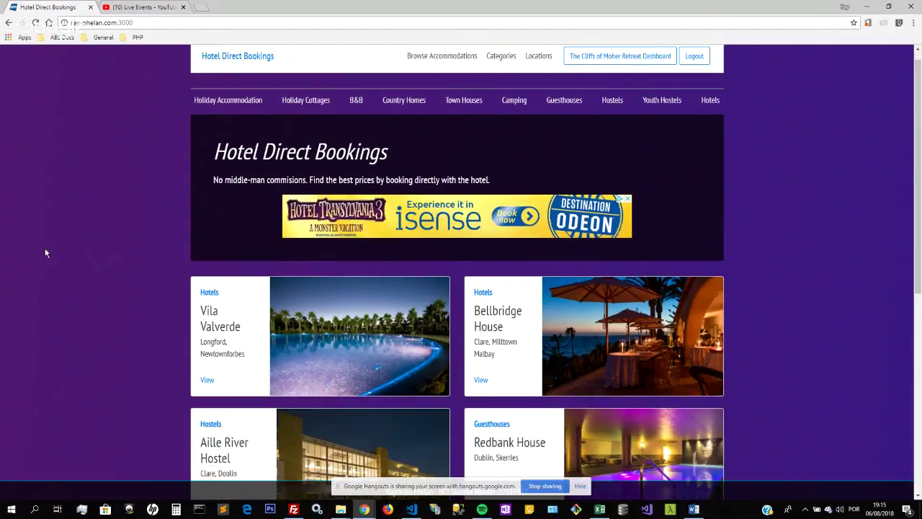
pyautogui.scroll(-3, 46, 252)
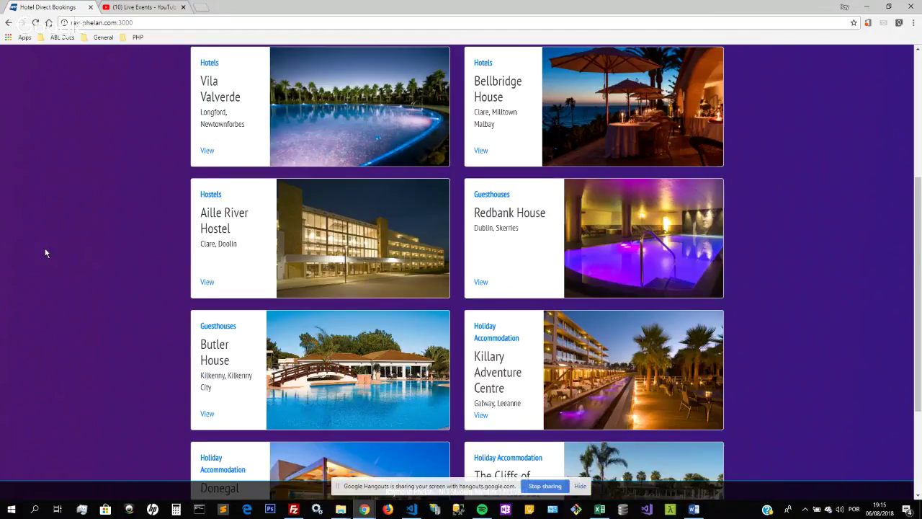
pyautogui.scroll(-2, 45, 252)
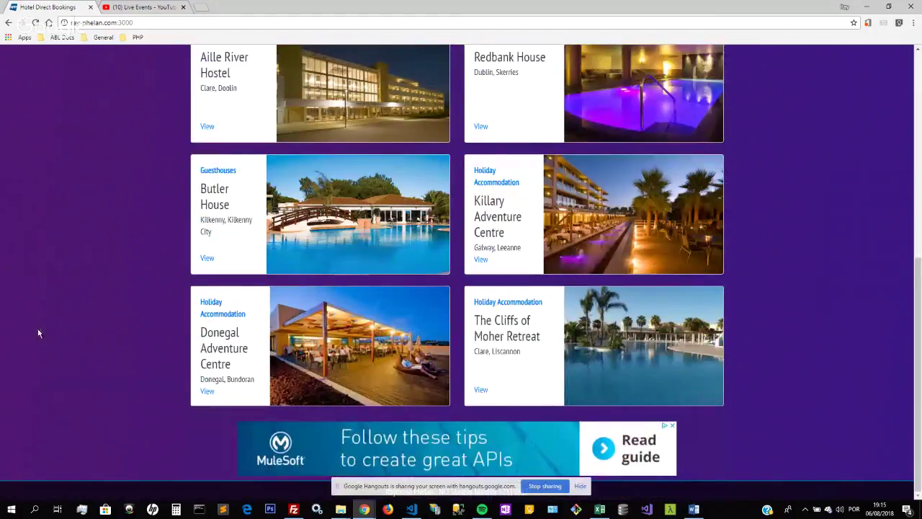
pyautogui.scroll(5, 38, 333)
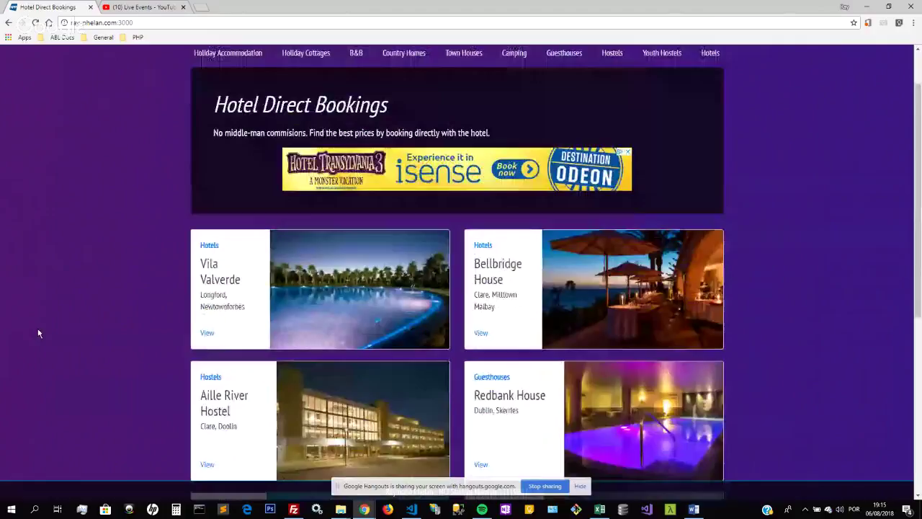
pyautogui.scroll(1, 38, 333)
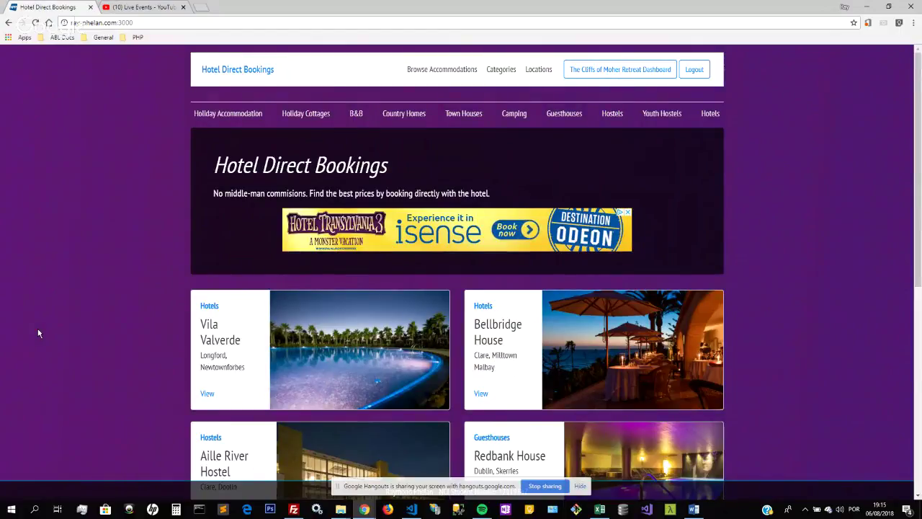
pyautogui.scroll(-1, 39, 333)
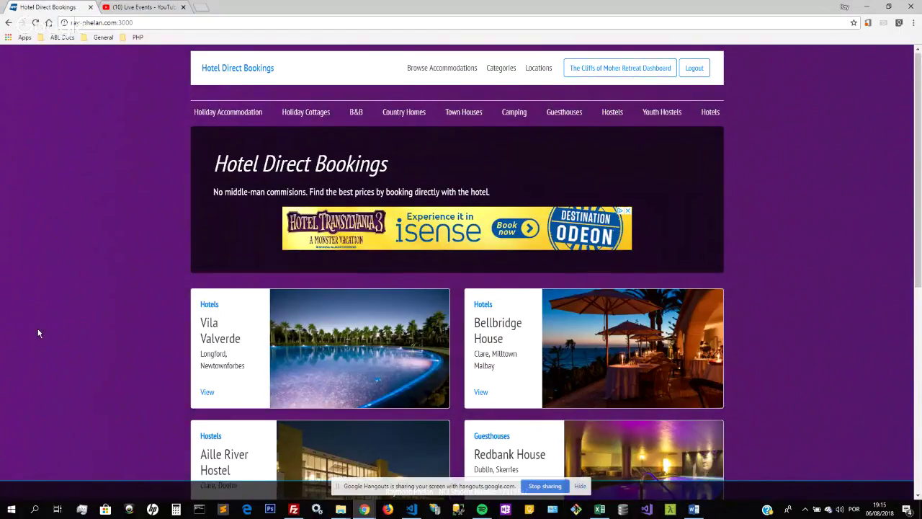
pyautogui.scroll(-1, 39, 333)
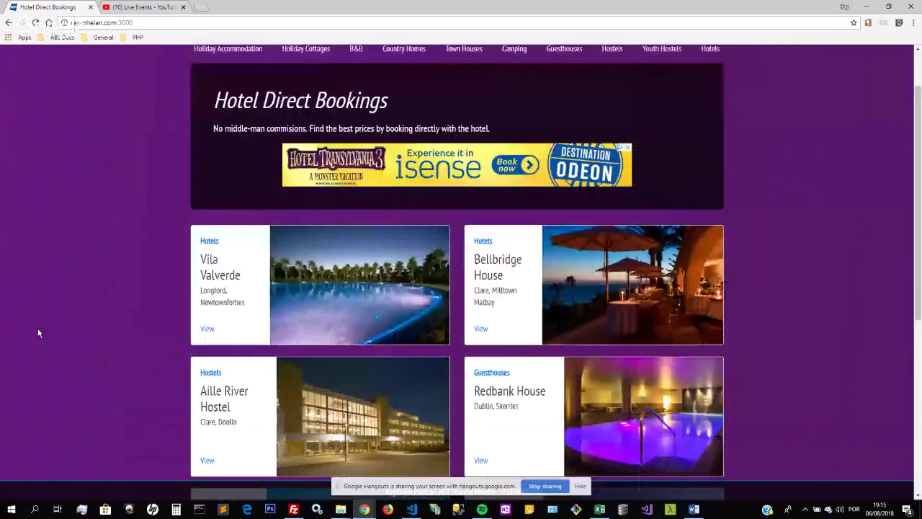
pyautogui.scroll(-5, 39, 333)
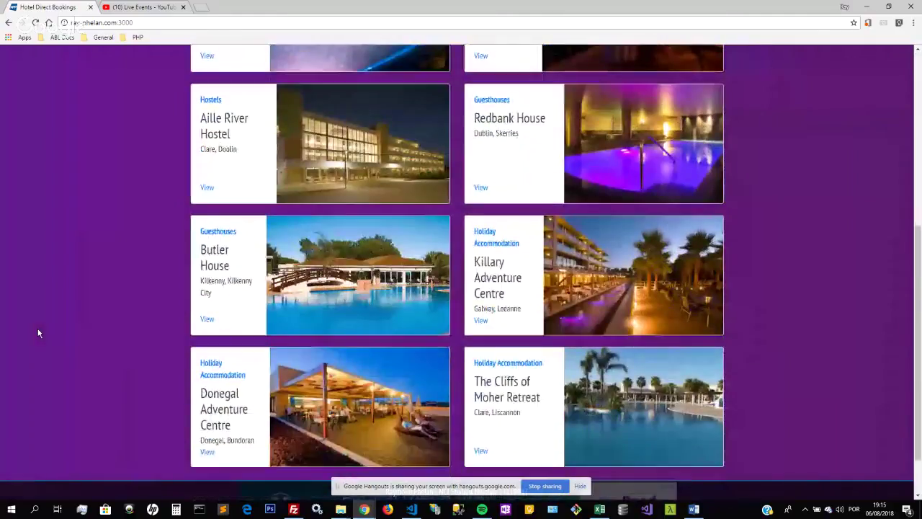
pyautogui.scroll(2, 39, 332)
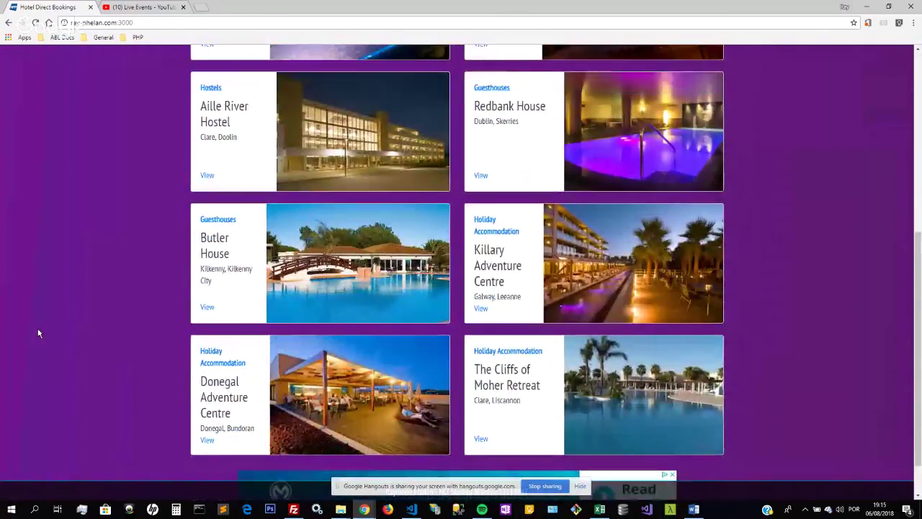
pyautogui.scroll(3, 39, 333)
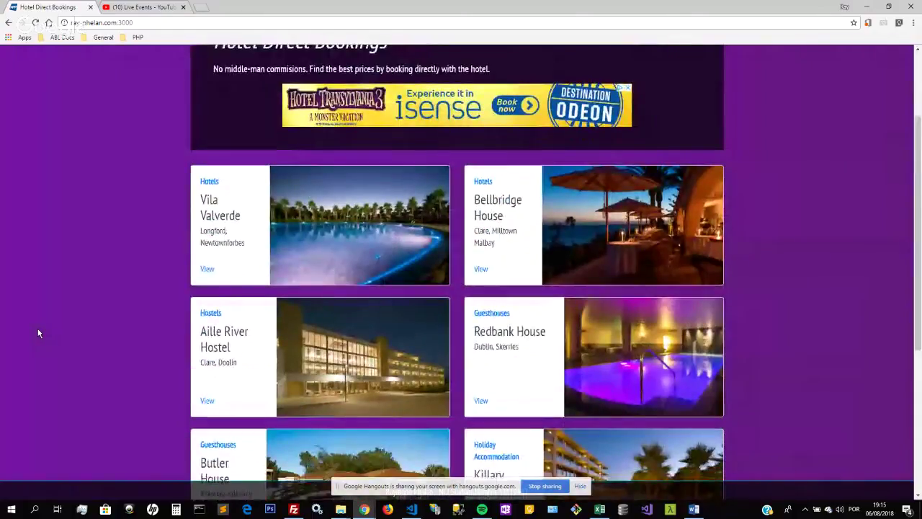
pyautogui.scroll(-3, 38, 324)
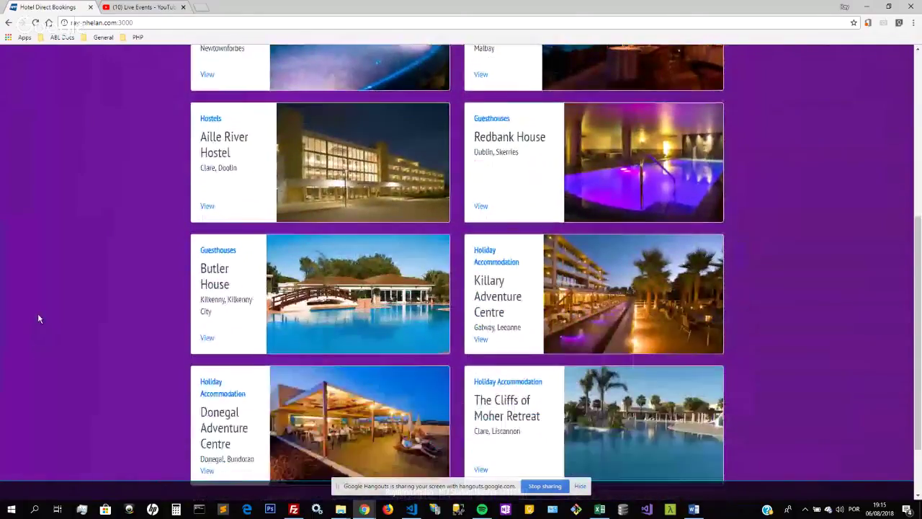
pyautogui.scroll(-1, 39, 317)
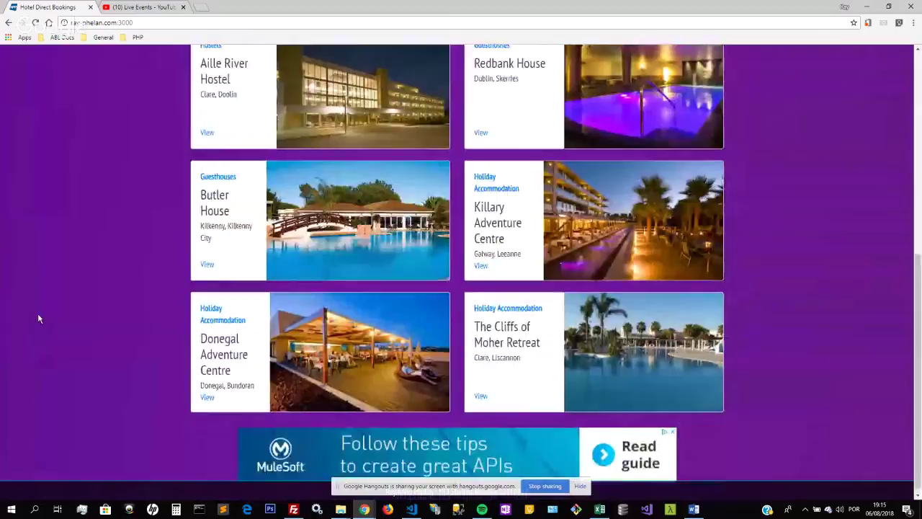
pyautogui.scroll(3, 39, 318)
pyautogui.scroll(3, 39, 319)
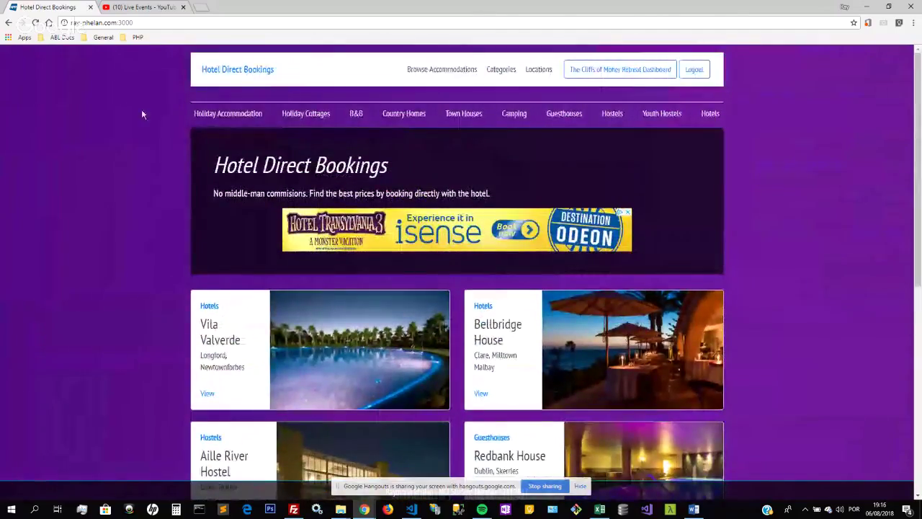
pyautogui.click(220, 72)
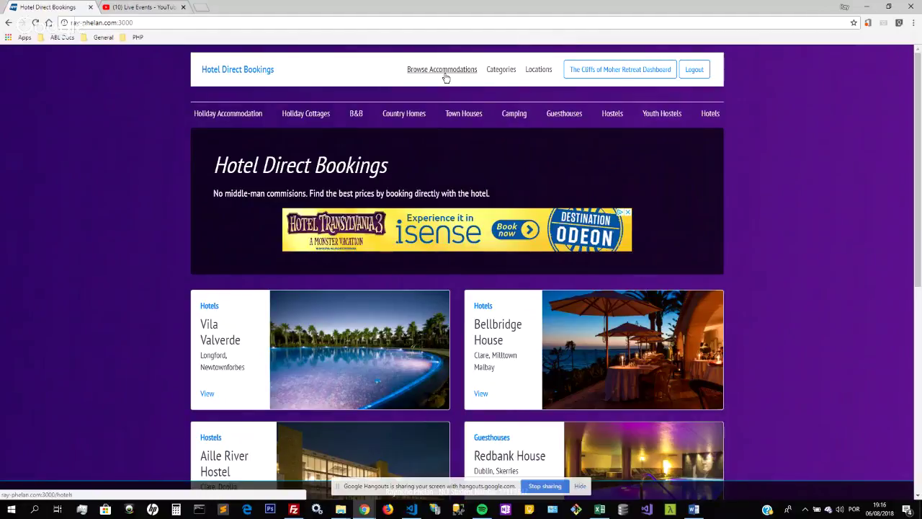
# Open Browse Accommodations and scroll through the full hotels list and back to the top
pyautogui.click(444, 73)
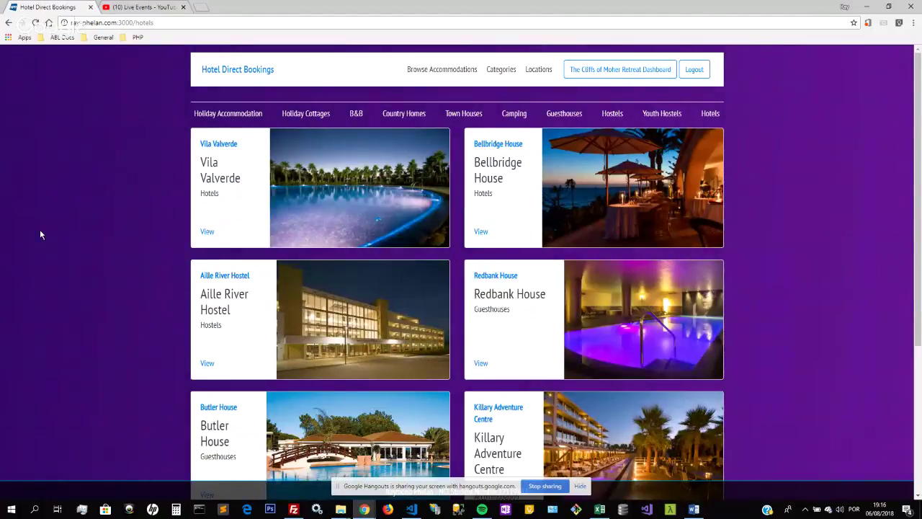
pyautogui.scroll(-3, 40, 234)
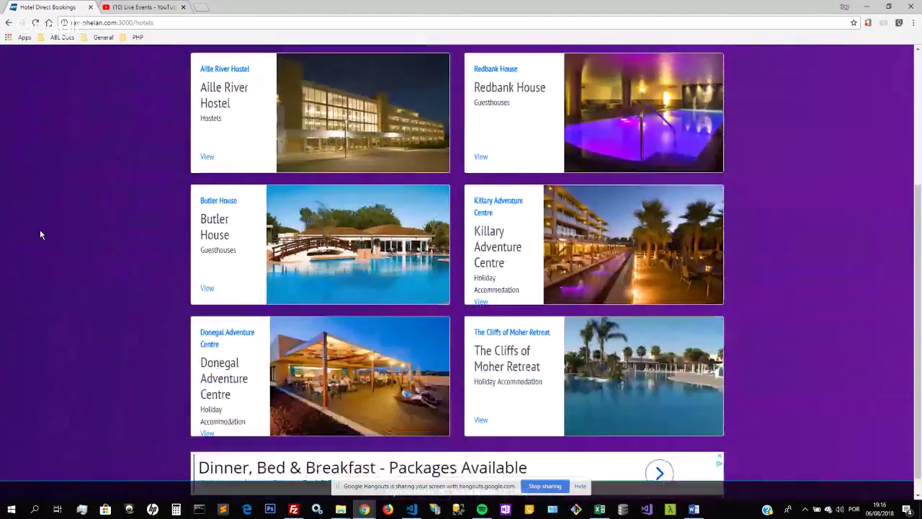
pyautogui.scroll(-1, 40, 234)
pyautogui.scroll(2, 40, 234)
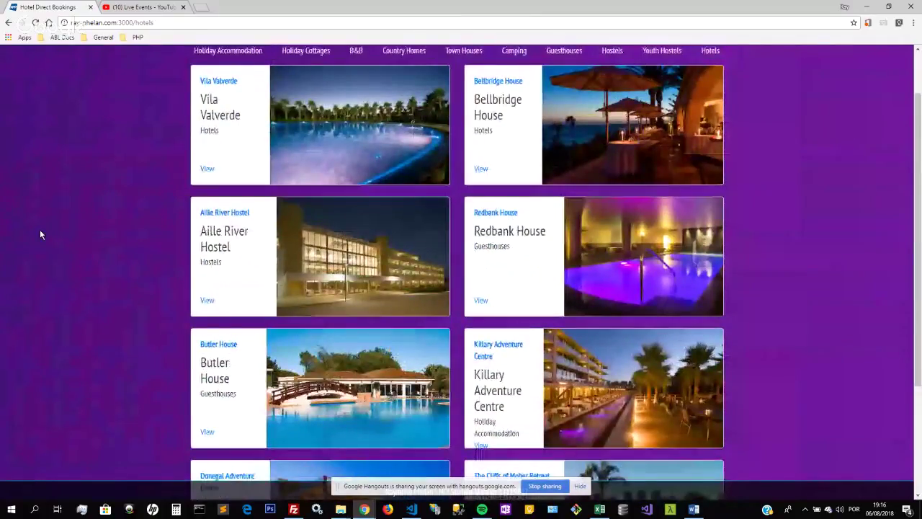
pyautogui.scroll(1, 40, 234)
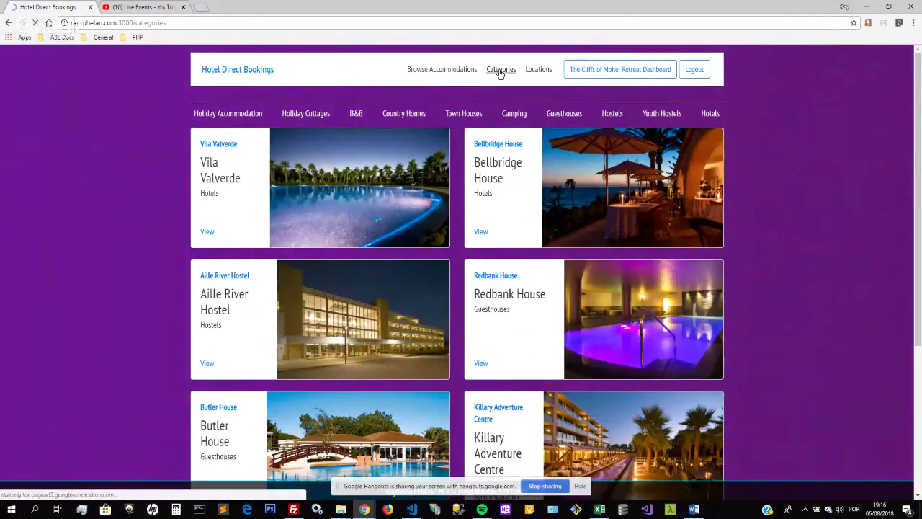
# Open Categories and scroll through the ten category cards, Holiday Accommodation to Hotels
pyautogui.click(501, 70)
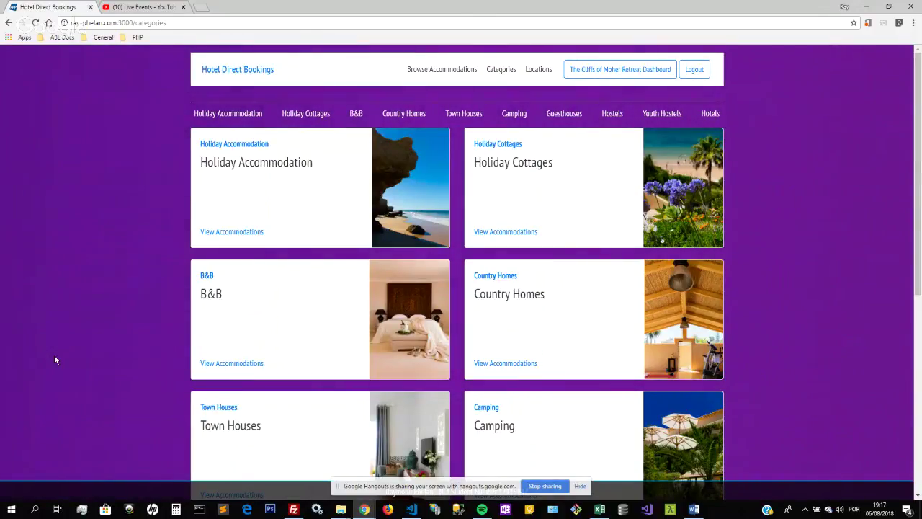
pyautogui.scroll(-3, 56, 353)
pyautogui.scroll(-3, 57, 353)
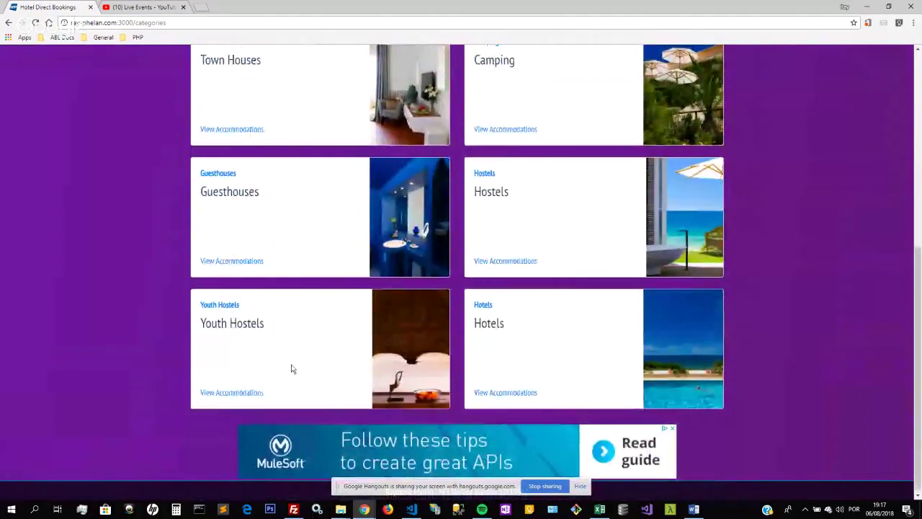
pyautogui.scroll(1, 51, 363)
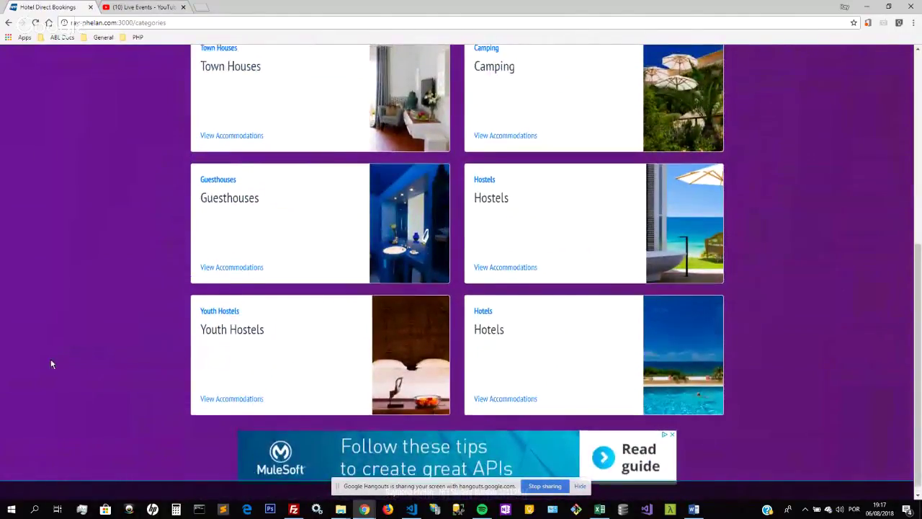
pyautogui.scroll(5, 51, 363)
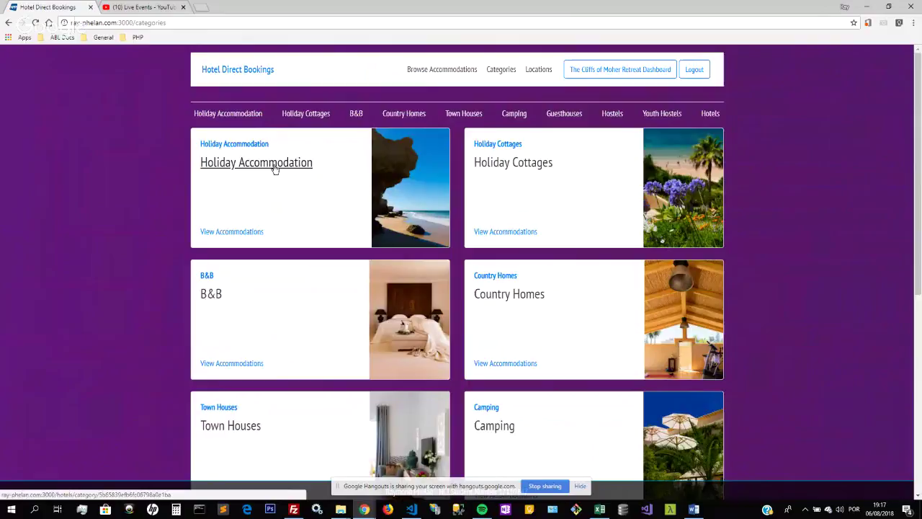
# View Holiday Accommodation properties, then the Hotels category listing Vila Valverde and Bellbridge House
pyautogui.click(275, 163)
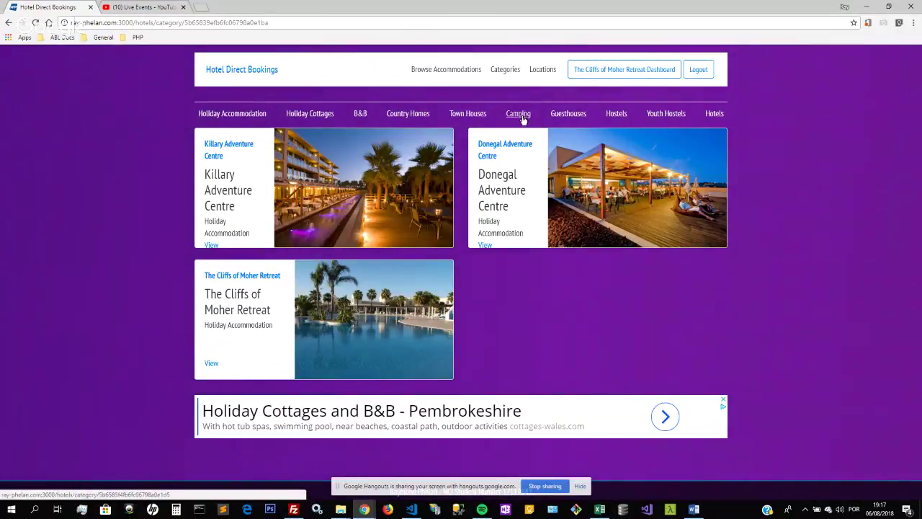
pyautogui.click(711, 117)
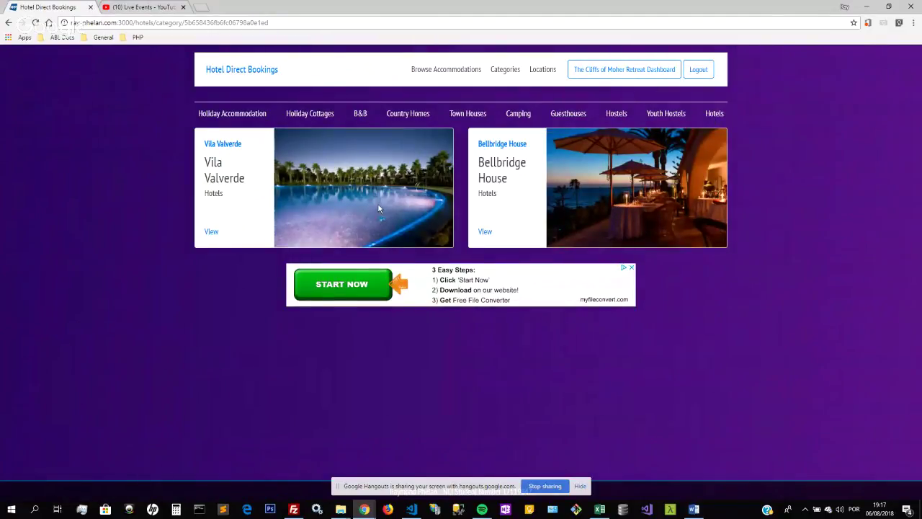
# Browse the counties list and choose Clare to show its three accommodations
pyautogui.click(543, 70)
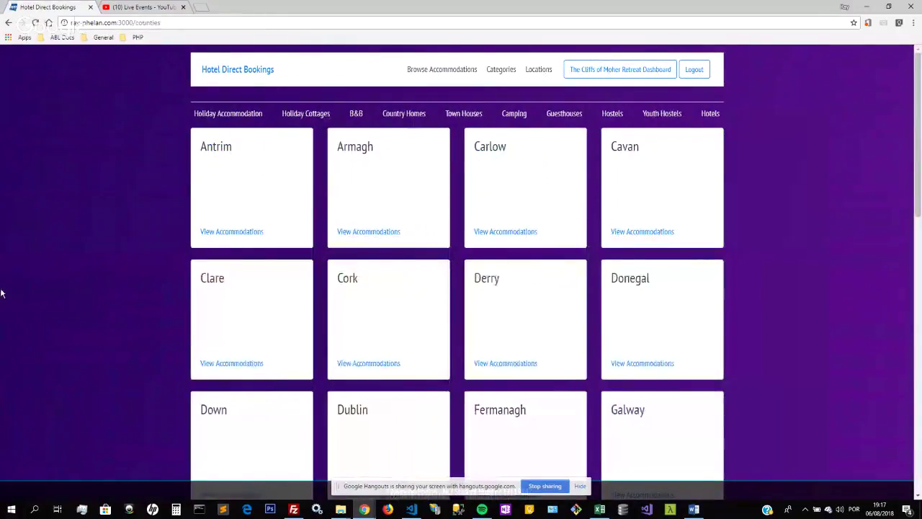
pyautogui.scroll(-6, 2, 293)
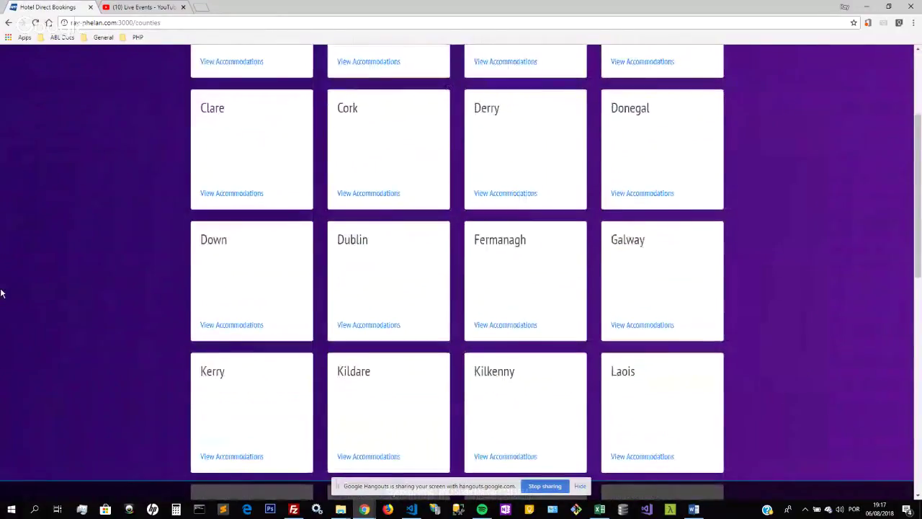
pyautogui.scroll(-3, 3, 293)
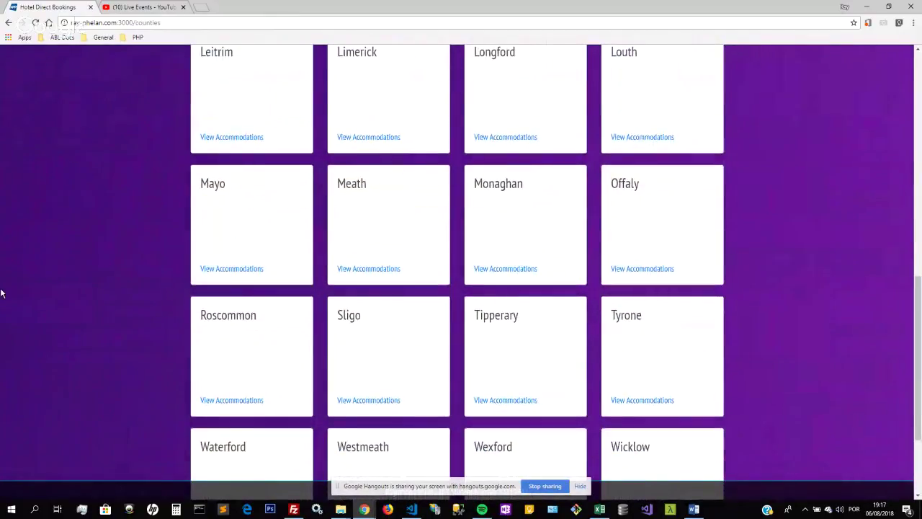
pyautogui.scroll(-2, 2, 293)
pyautogui.scroll(11, 2, 293)
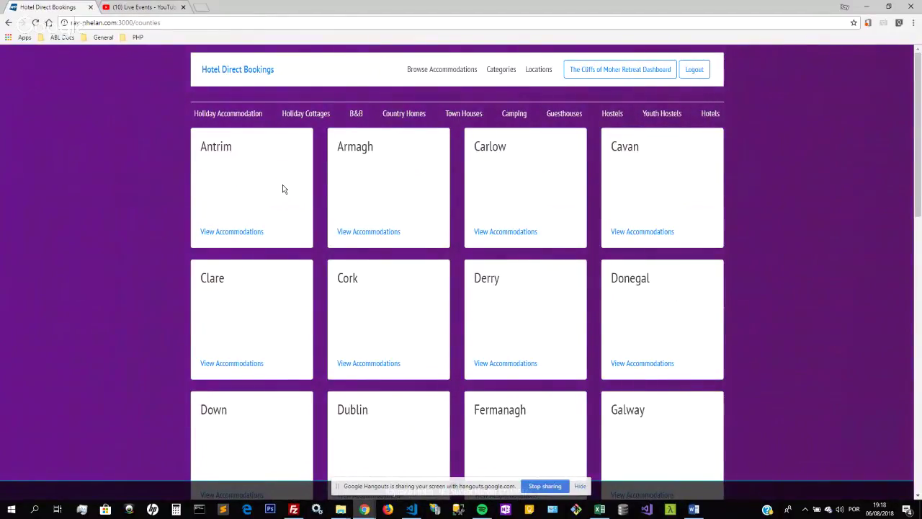
pyautogui.click(213, 281)
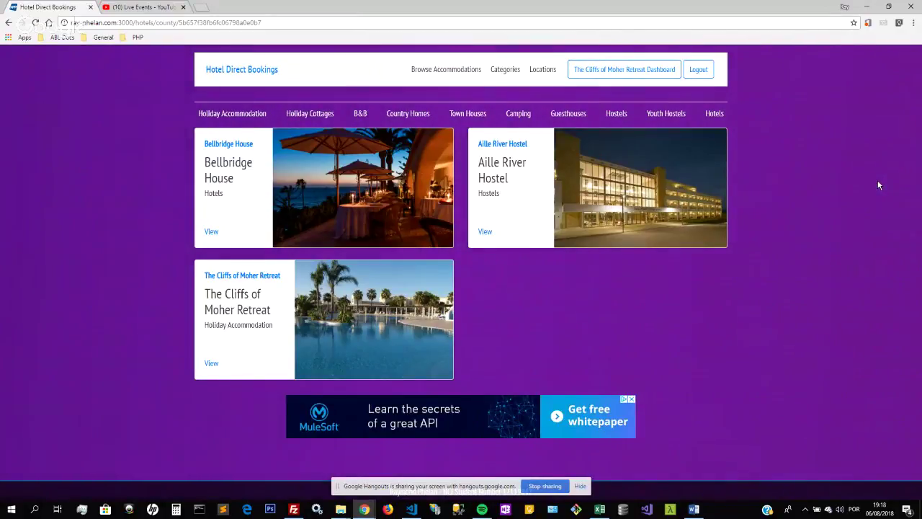
# Log out, return to the home page, and open the blank Hotel Sign up form
pyautogui.click(698, 71)
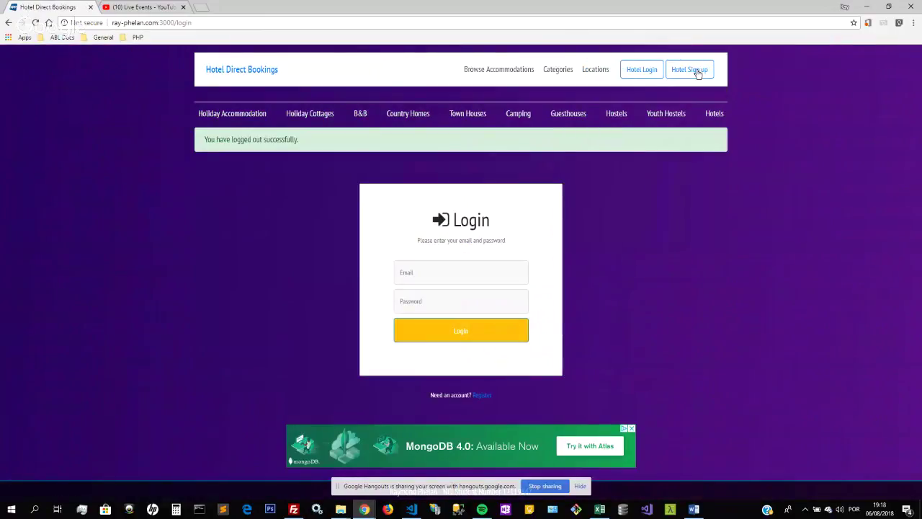
pyautogui.click(264, 74)
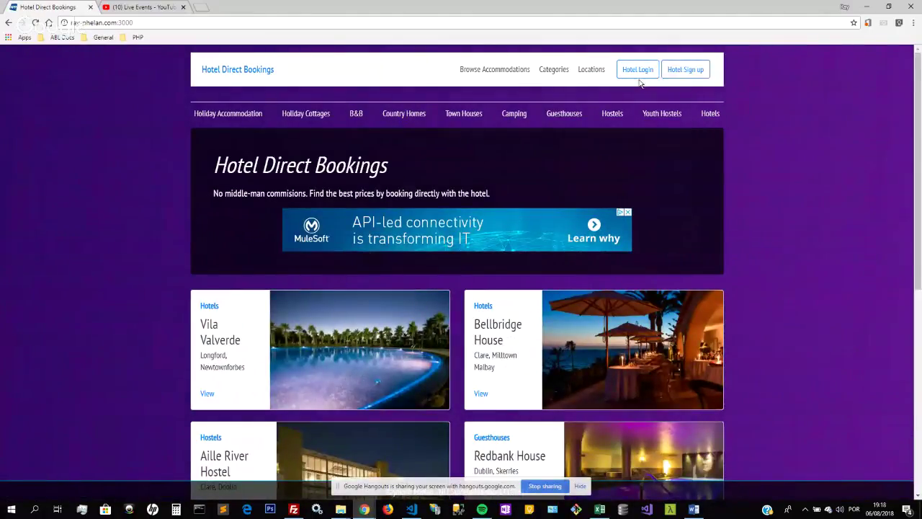
pyautogui.click(685, 72)
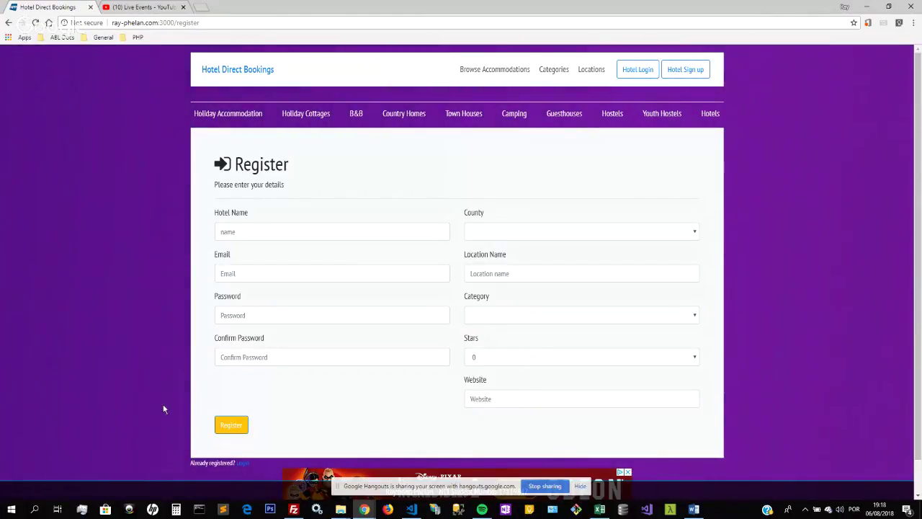
# Submit the empty Register form and review the name, email and password errors
pyautogui.click(240, 427)
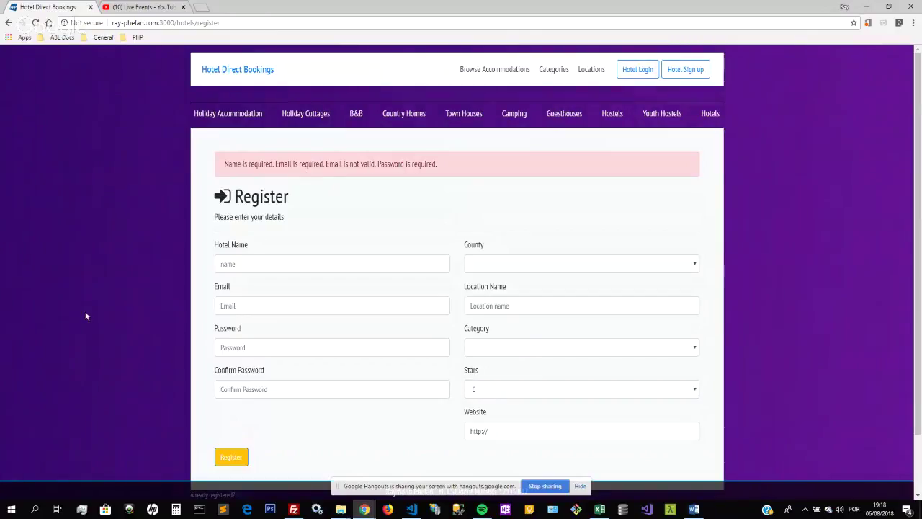
pyautogui.scroll(-1, 85, 317)
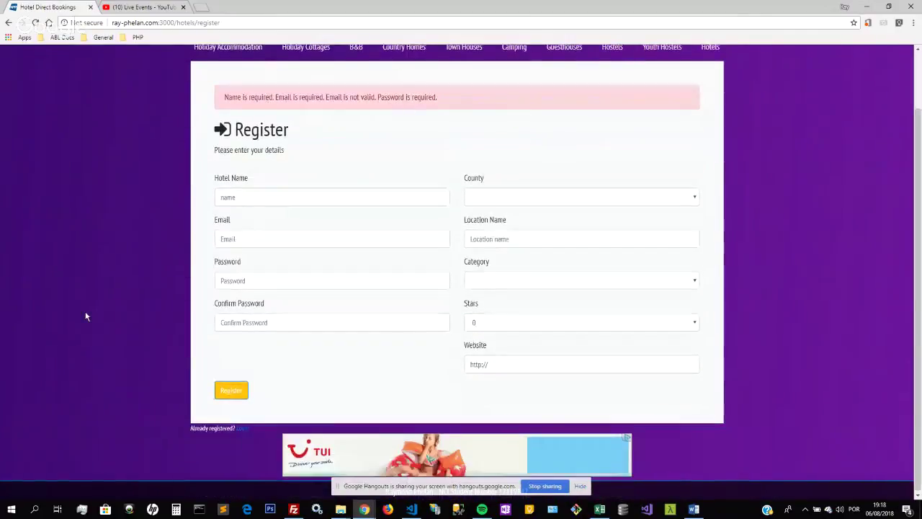
pyautogui.scroll(1, 86, 315)
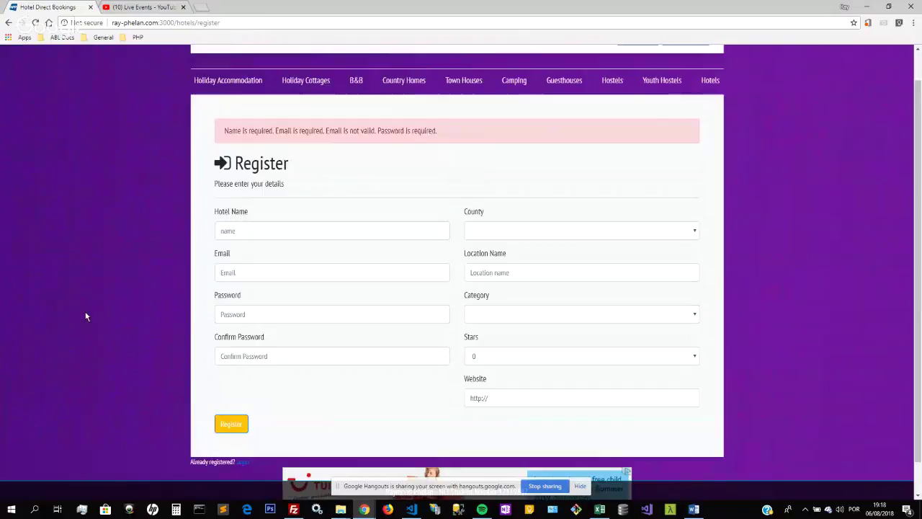
# Copy 'Creacon Lodge Wellness Centre' from row 25 in Excel and return to Chrome
pyautogui.click(600, 511)
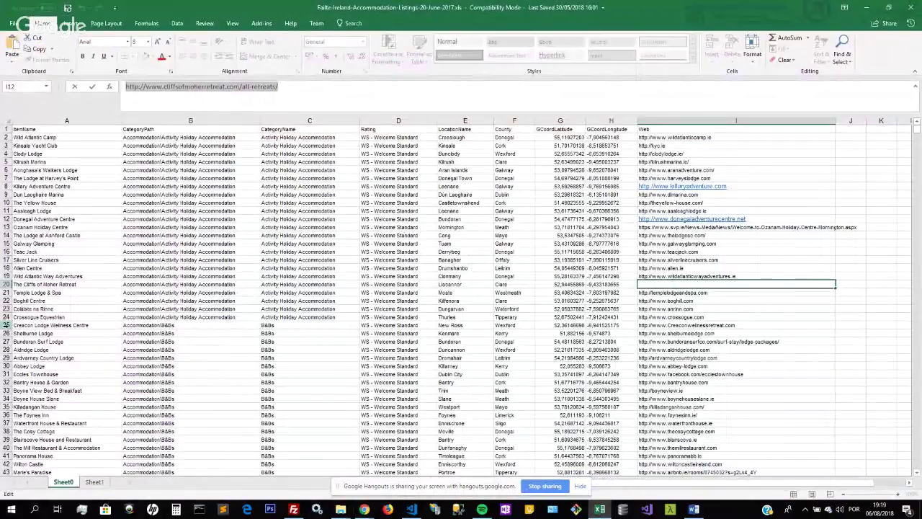
pyautogui.click(6, 324)
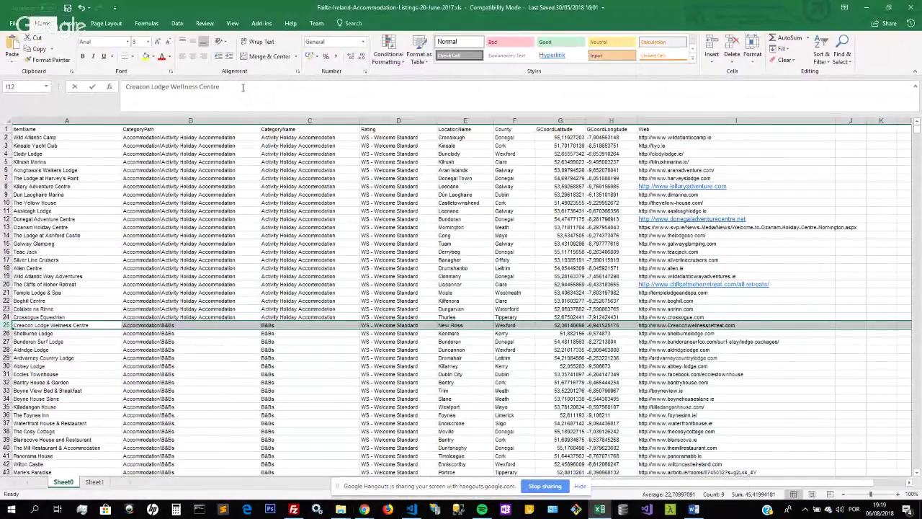
pyautogui.moveTo(219, 86); pyautogui.dragTo(125, 87)
pyautogui.hotkey('ctrl', 'c')
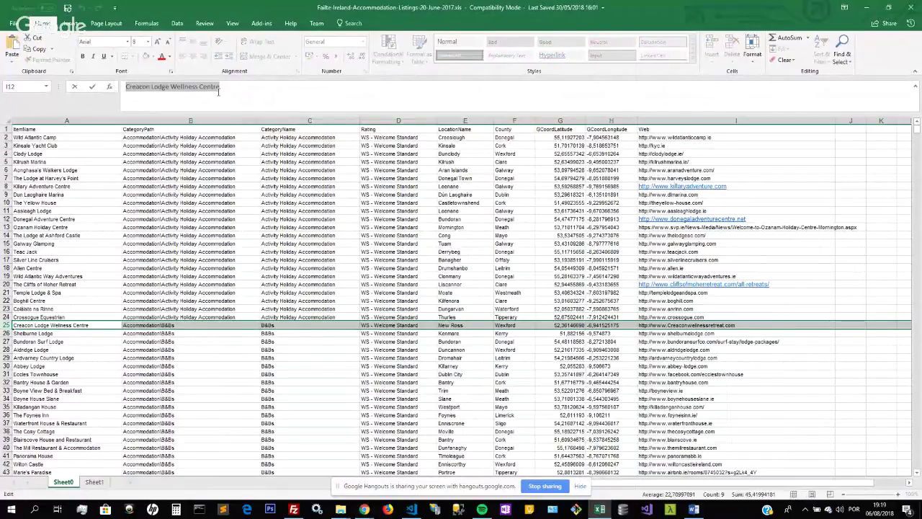
pyautogui.hotkey('alt', 'Tab')
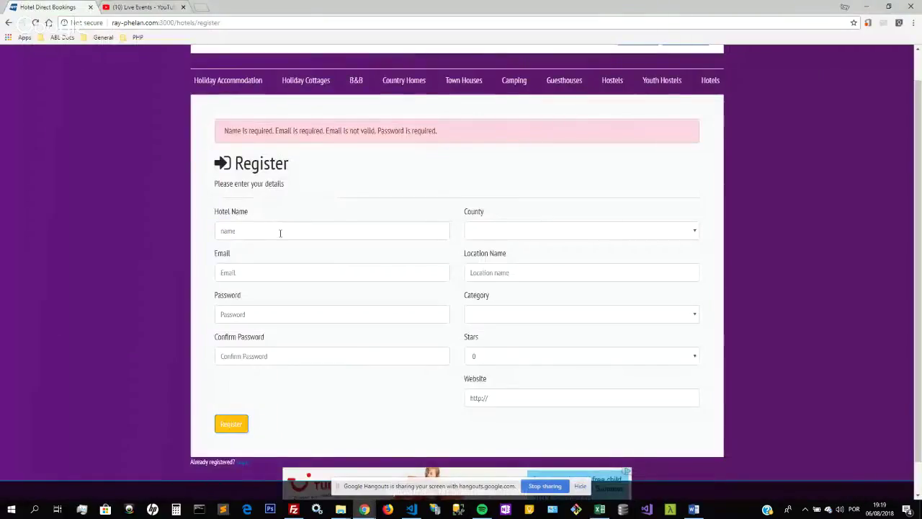
# Paste the hotel name, then enter the hotel's email and a matching password twice
pyautogui.click(280, 230)
pyautogui.hotkey('ctrl', 'v')
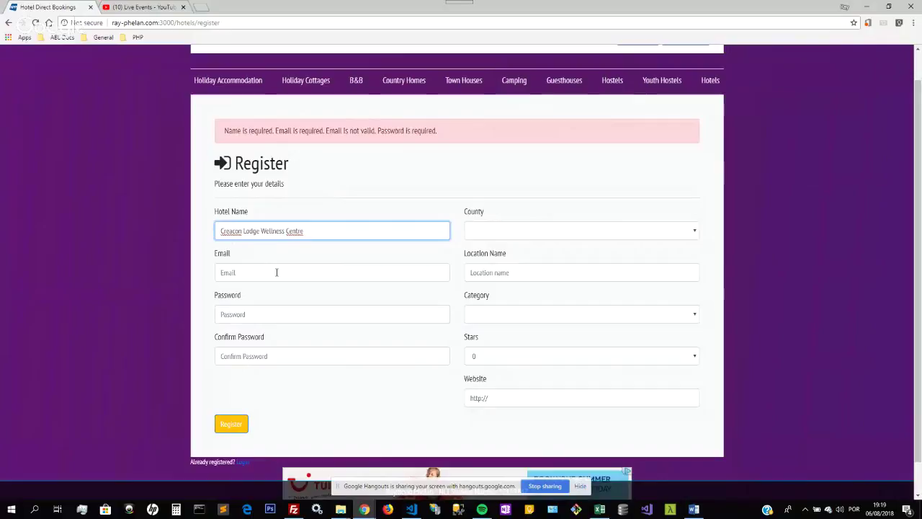
pyautogui.click(277, 271)
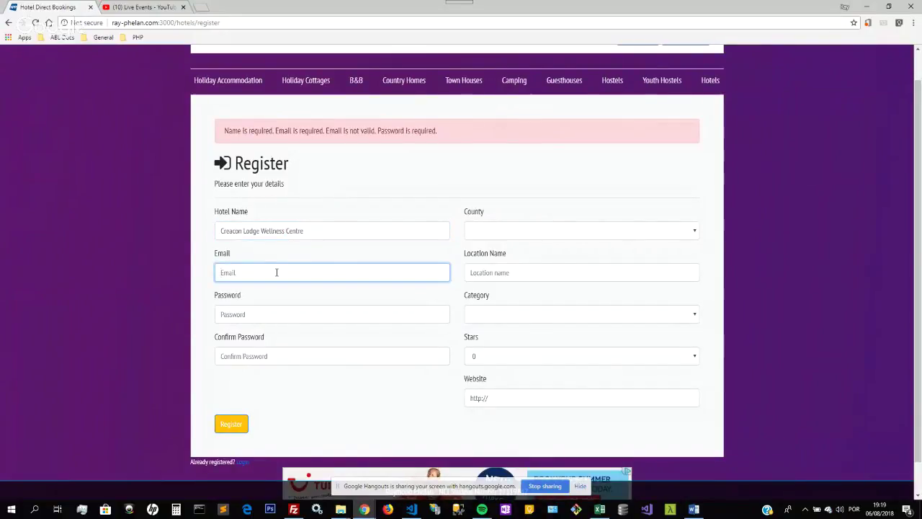
pyautogui.write('bbb@bbb.com')
pyautogui.press('Tab')
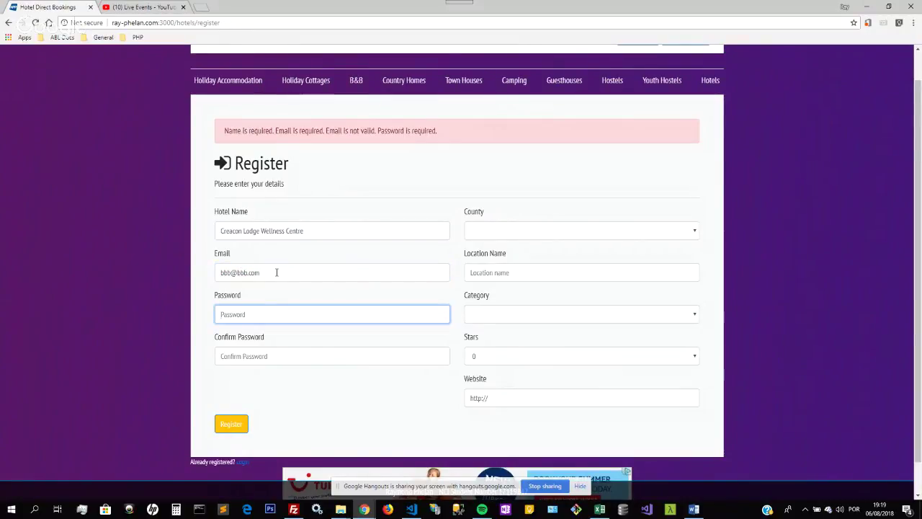
pyautogui.write('bbb')
pyautogui.press('Tab')
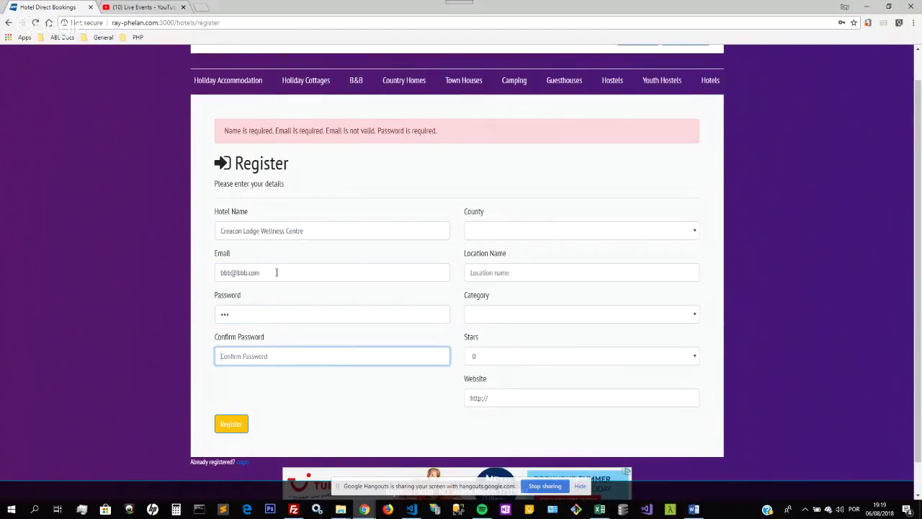
pyautogui.write('bbb')
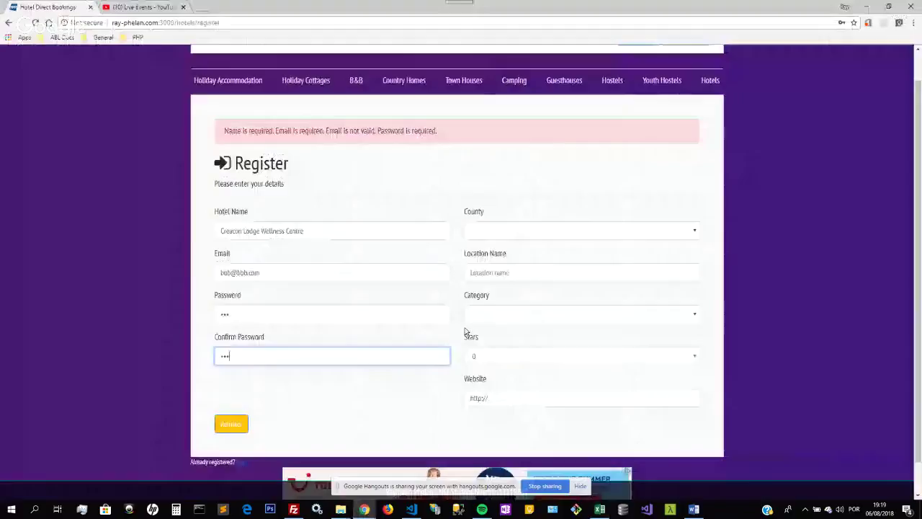
# Set county Wexford, location New Ross and category B&B on the form
pyautogui.click(511, 228)
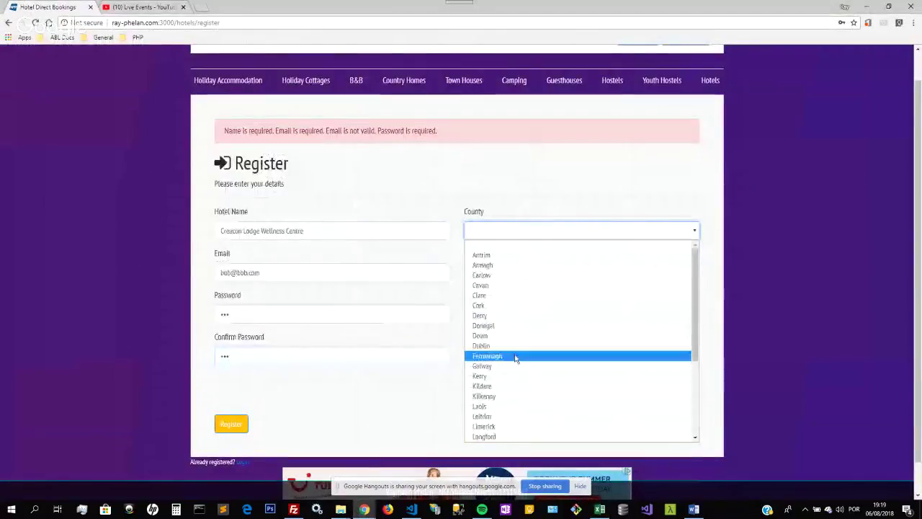
pyautogui.scroll(-2, 515, 357)
pyautogui.scroll(-2, 515, 358)
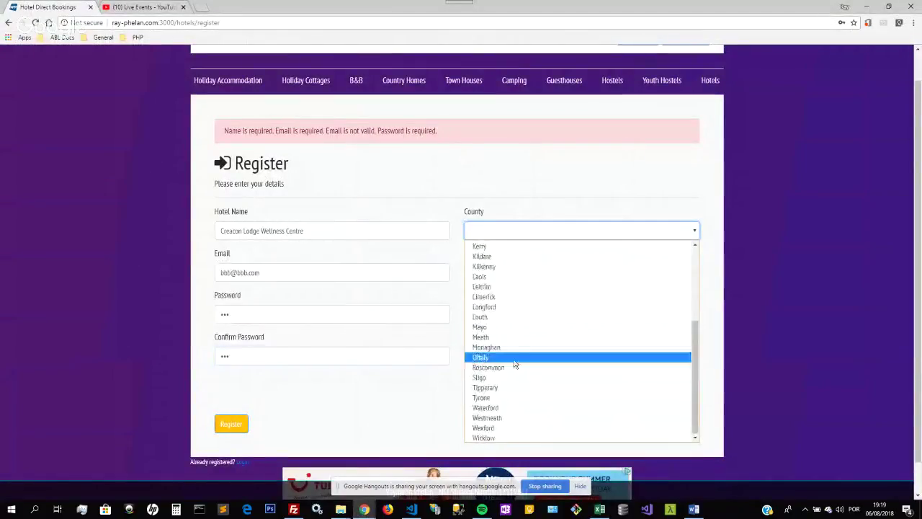
pyautogui.click(483, 428)
pyautogui.click(519, 270)
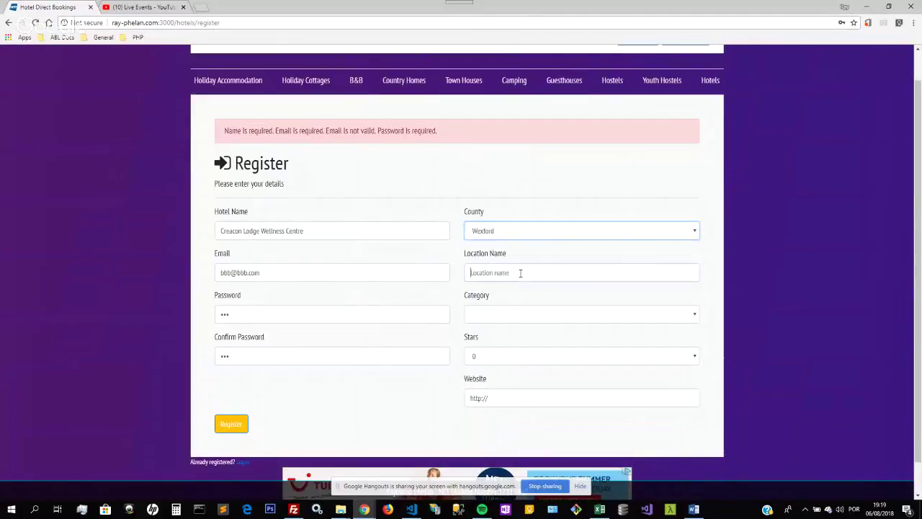
pyautogui.write('New OR')
pyautogui.press('BackSpace')
pyautogui.press('BackSpace')
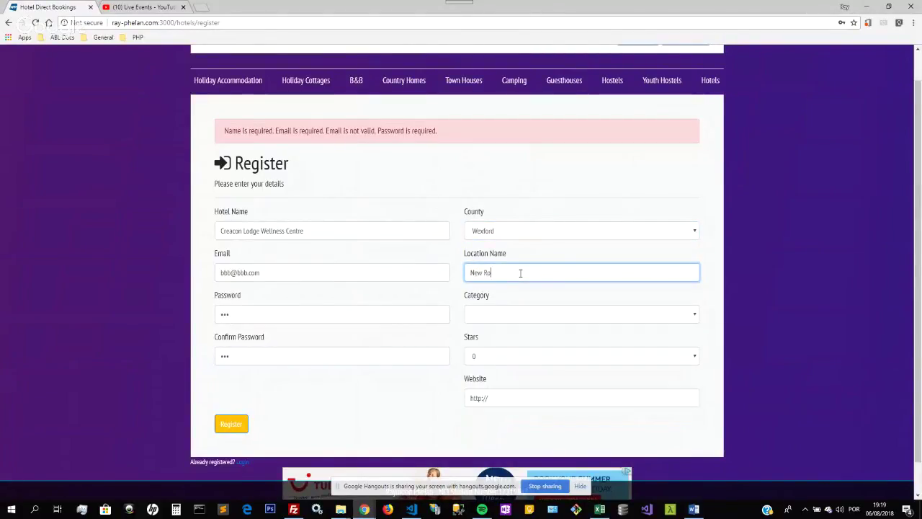
pyautogui.write('Ross')
pyautogui.click(523, 316)
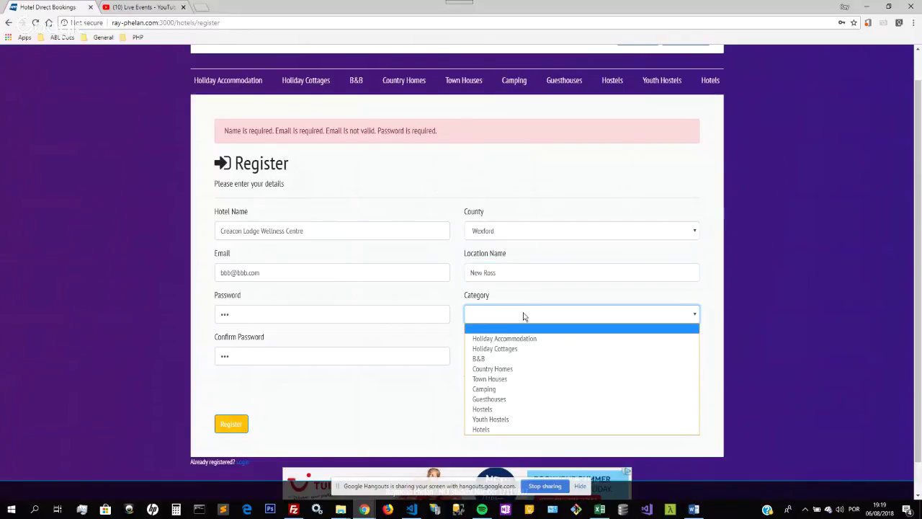
pyautogui.click(477, 358)
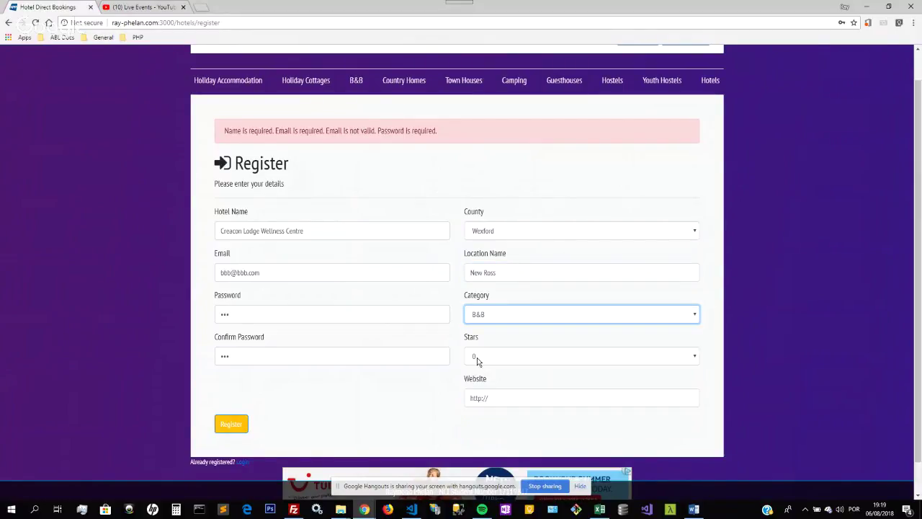
pyautogui.hotkey('alt', 'Tab')
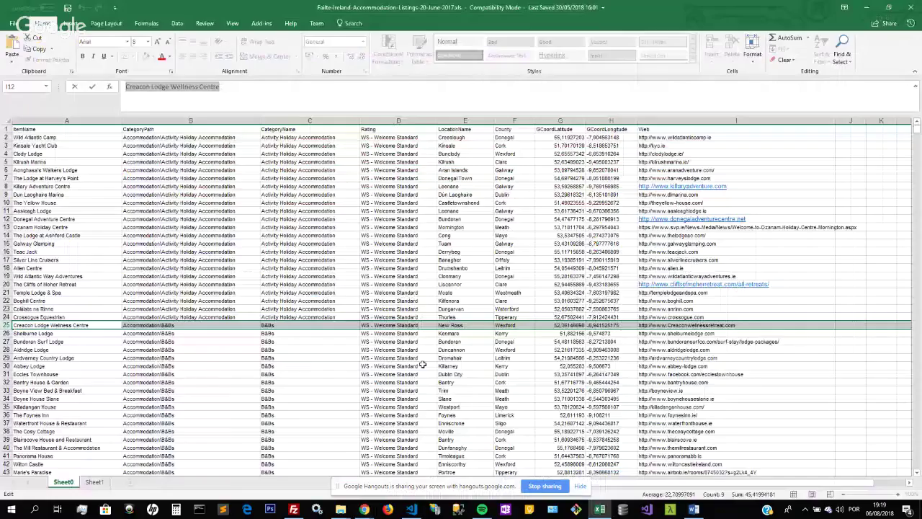
# Copy Creacon Lodge's website address from cell I25 in Excel and return to the form
pyautogui.hotkey('alt', 'Tab')
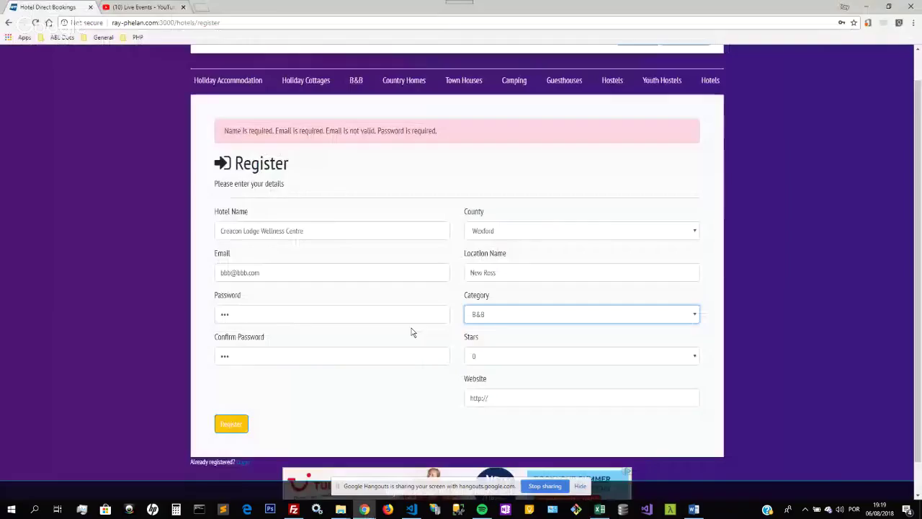
pyautogui.hotkey('alt', 'Tab')
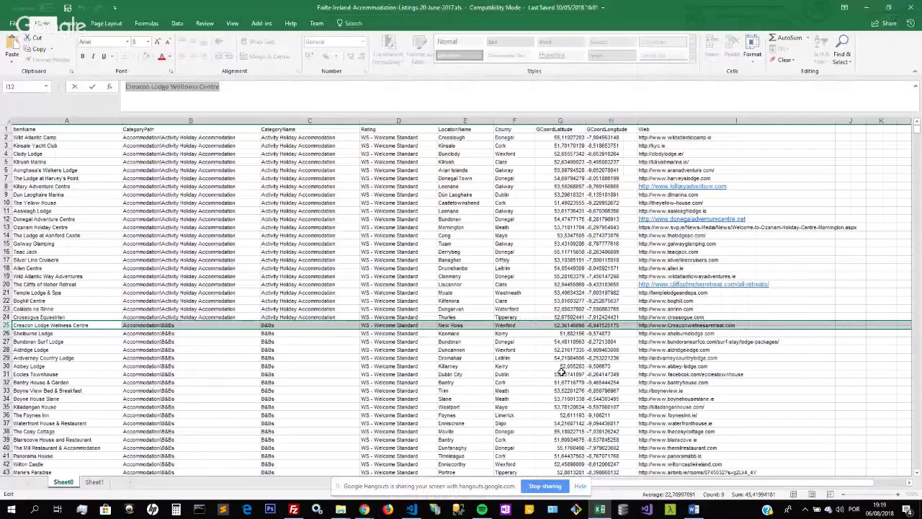
pyautogui.click(679, 326)
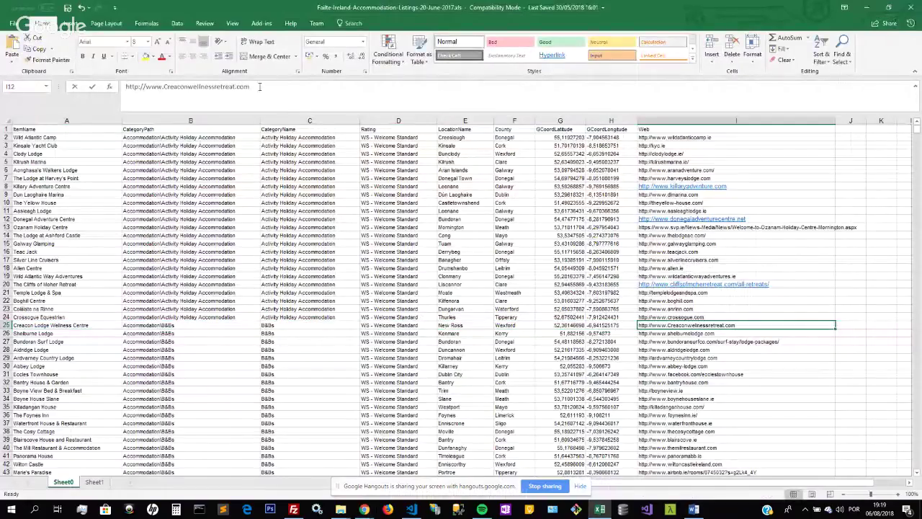
pyautogui.moveTo(259, 86); pyautogui.dragTo(102, 88)
pyautogui.hotkey('ctrl', 'c')
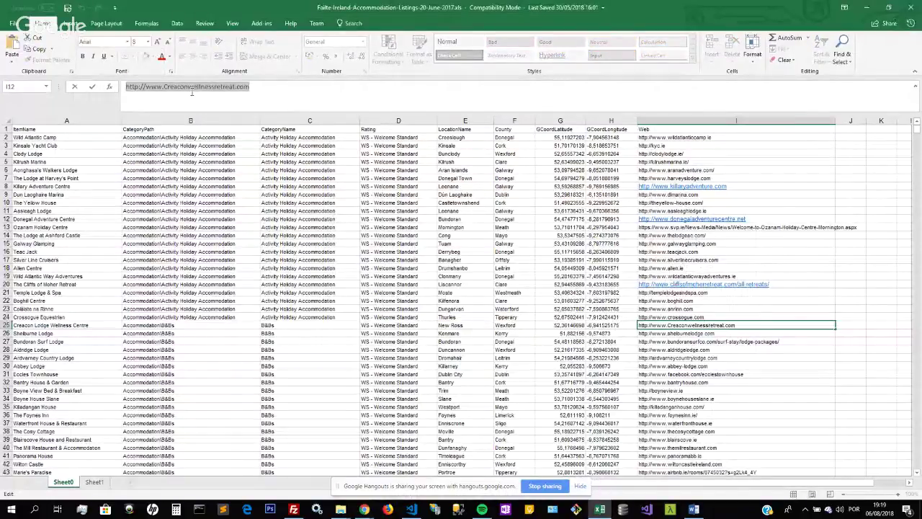
pyautogui.hotkey('alt', 'Tab')
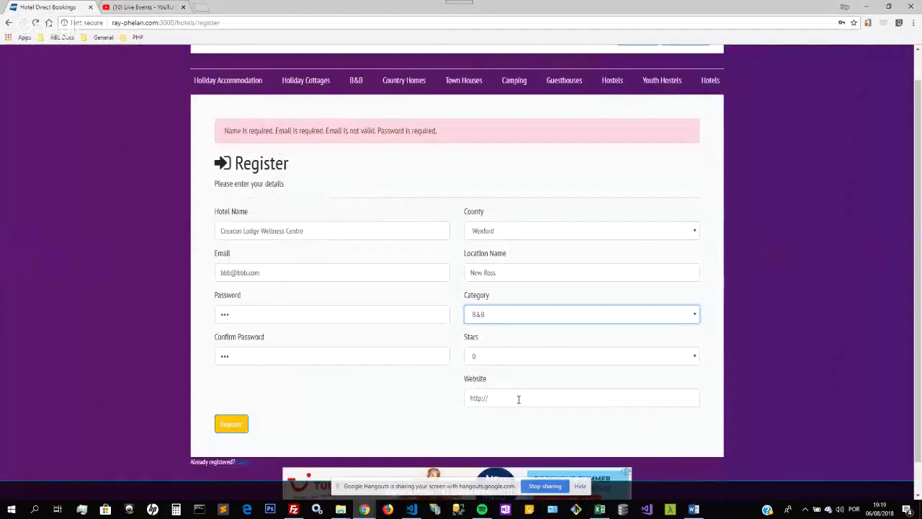
pyautogui.click(518, 398)
pyautogui.press('BackSpace')
pyautogui.press('BackSpace')
pyautogui.press('BackSpace')
pyautogui.press('BackSpace')
pyautogui.press('BackSpace')
pyautogui.press('BackSpace')
pyautogui.press('BackSpace')
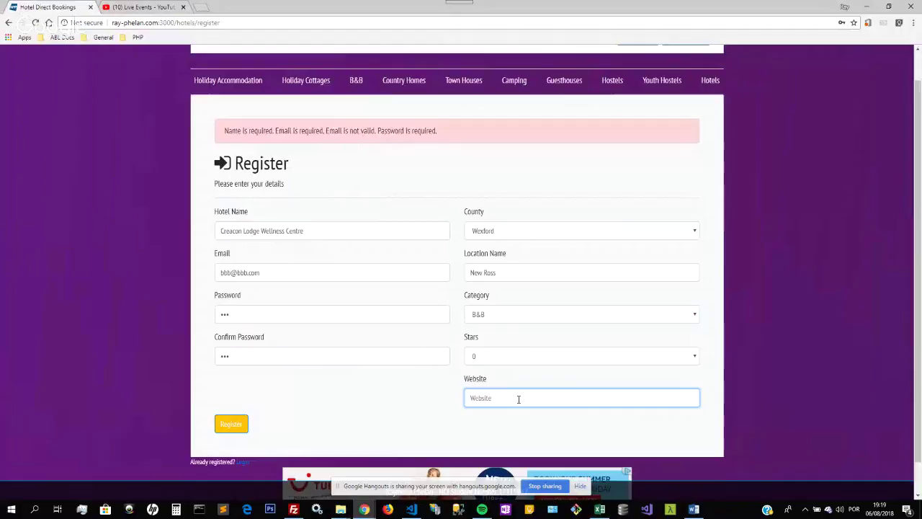
pyautogui.hotkey('ctrl', 'v')
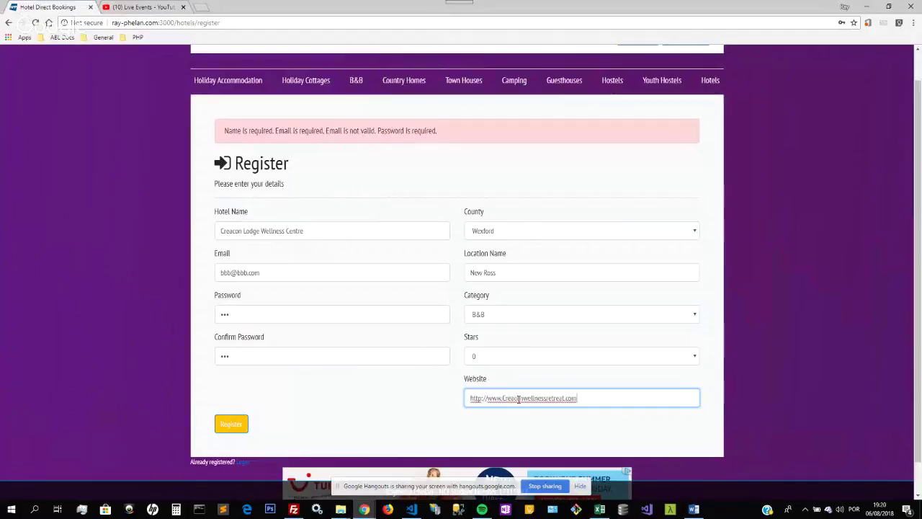
pyautogui.click(232, 425)
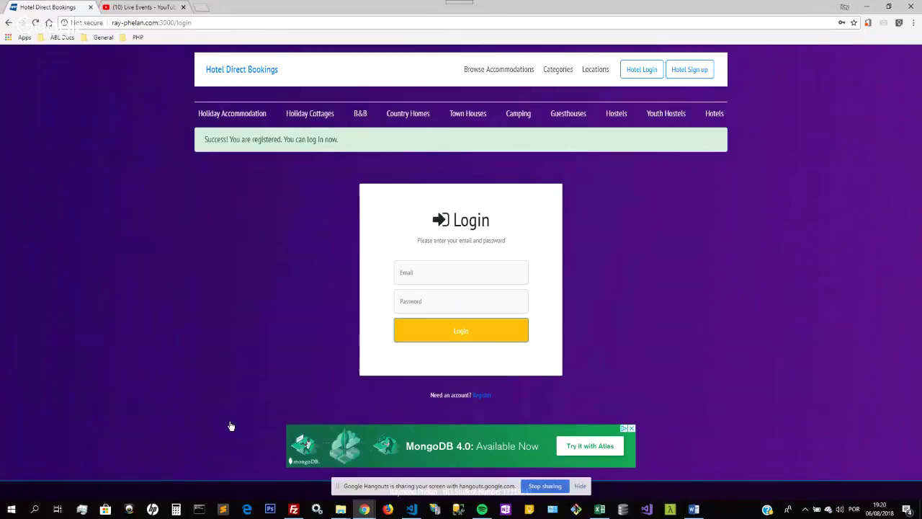
# Log in with the new hotel account's email and password
pyautogui.click(469, 280)
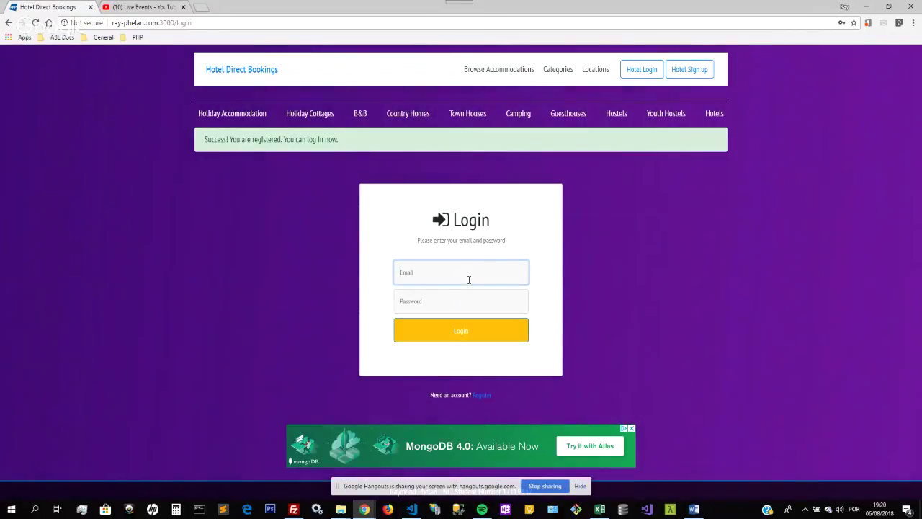
pyautogui.write('bl')
pyautogui.write('bbb')
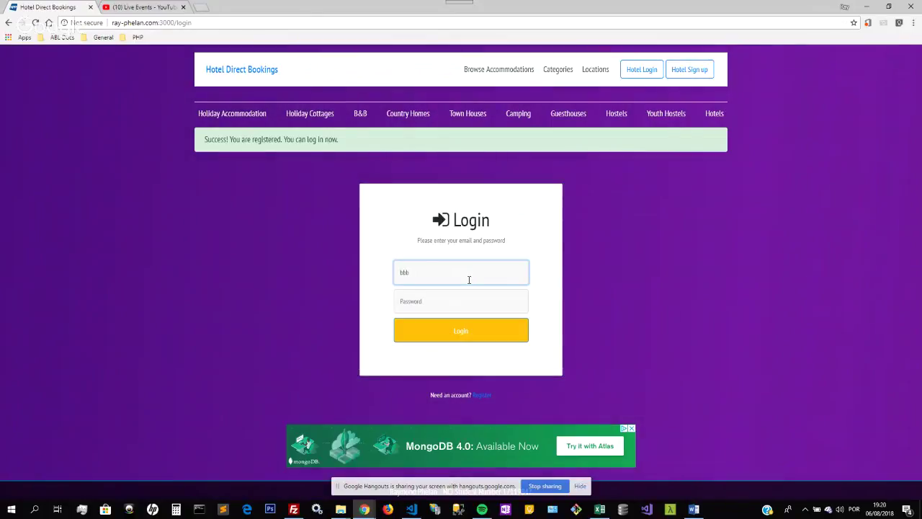
pyautogui.write('@bbb.com')
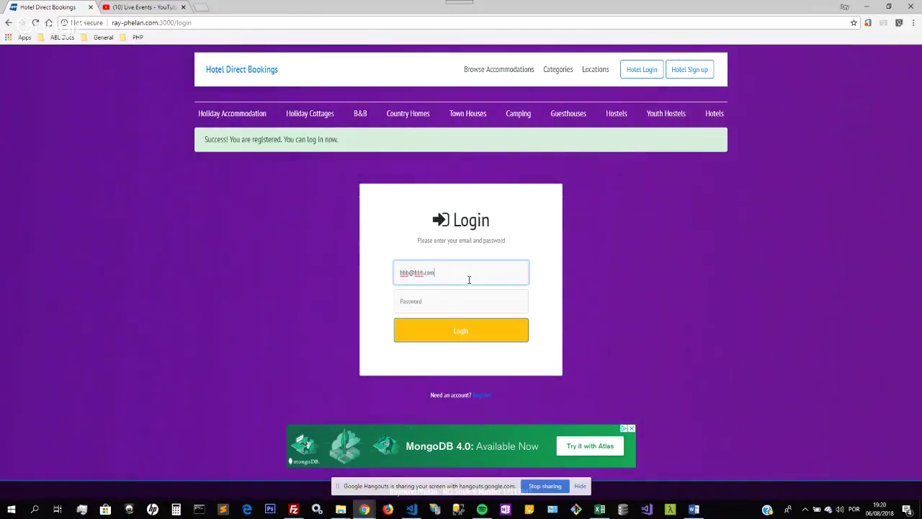
pyautogui.press('Tab')
pyautogui.write('bbb')
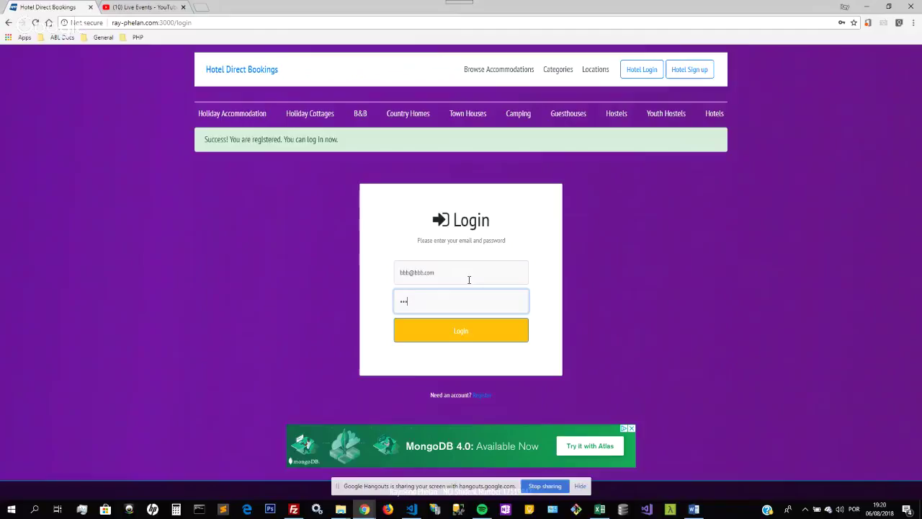
pyautogui.click(456, 336)
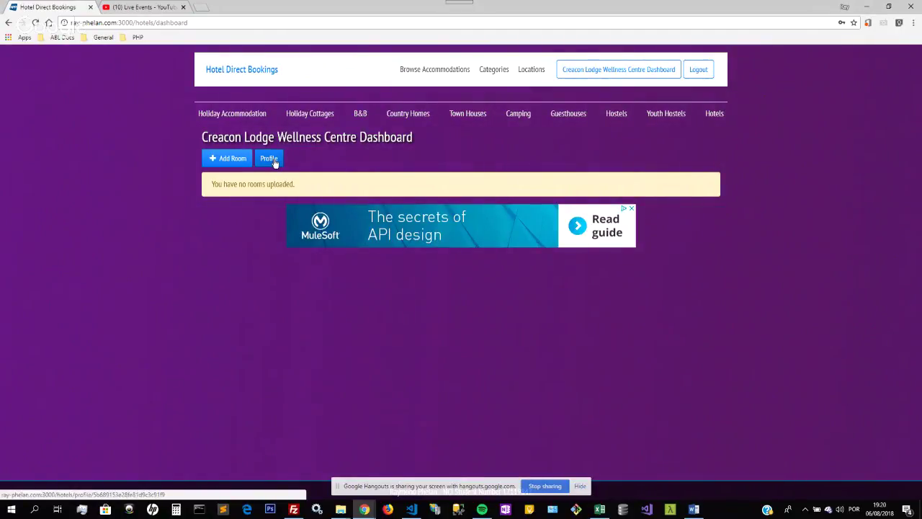
# Open the Creacon Lodge Wellness Centre profile page showing New Ross, Wexford, B&B
pyautogui.click(273, 161)
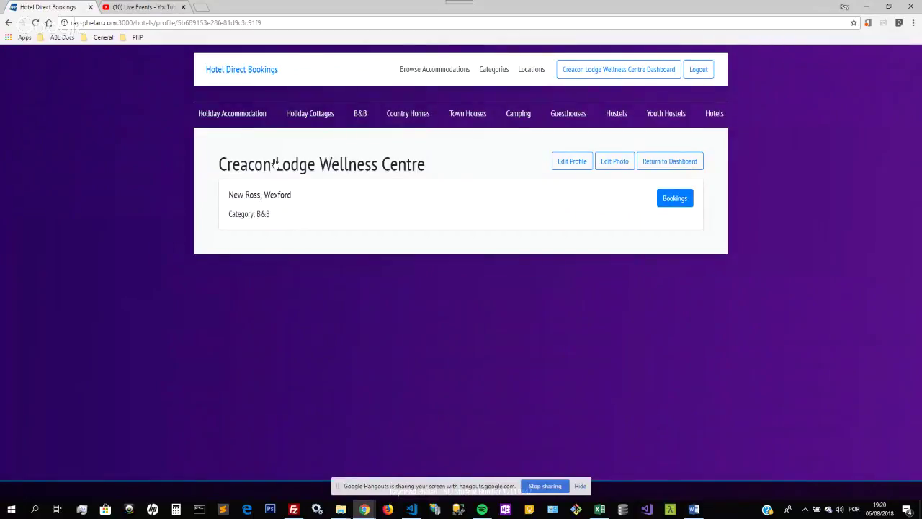
# Upload Buffet 5.jpg, then Lobby 2.jpg, as the hotel's photo
pyautogui.click(608, 166)
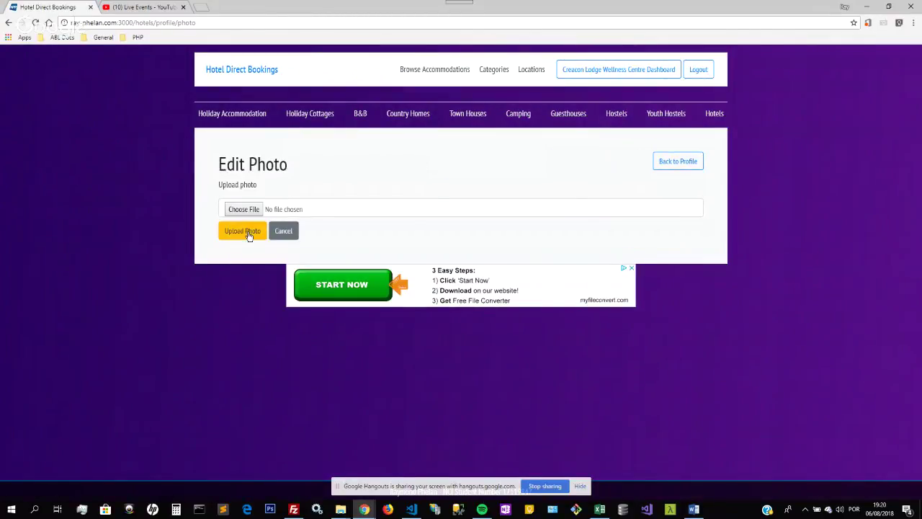
pyautogui.click(237, 212)
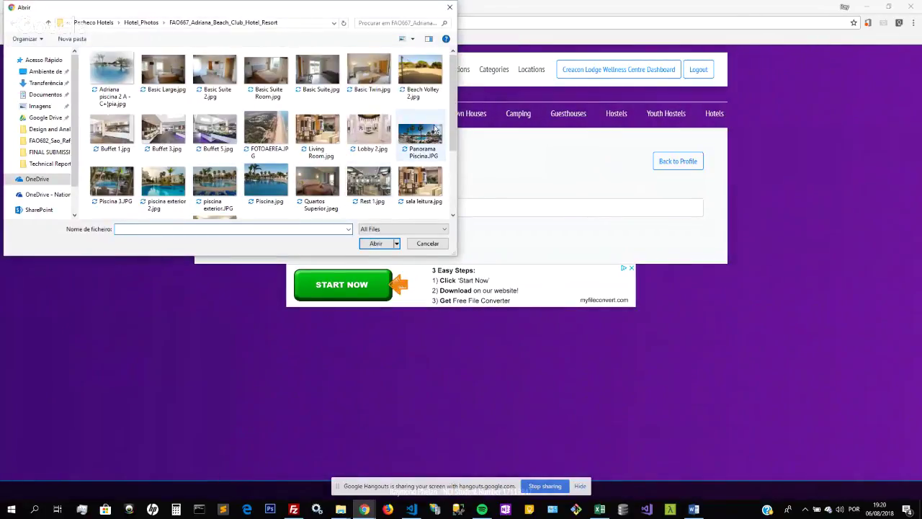
pyautogui.doubleClick(211, 130)
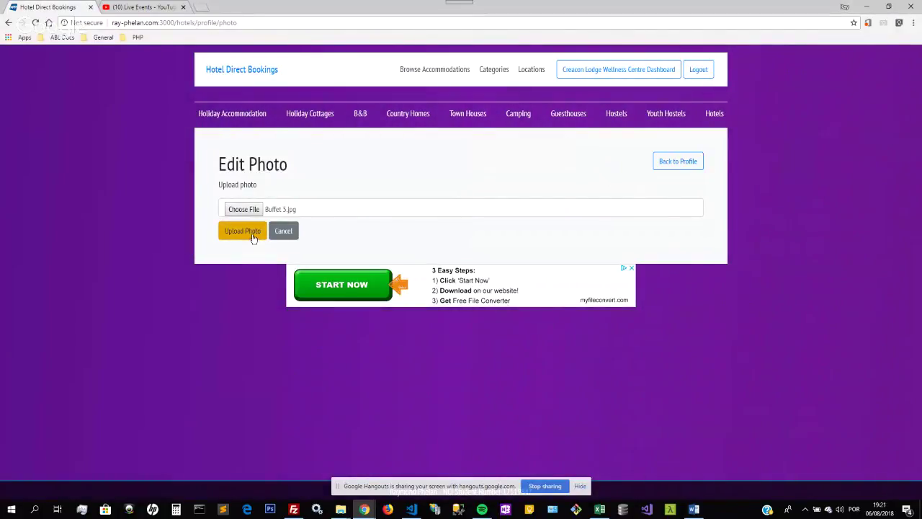
pyautogui.click(253, 239)
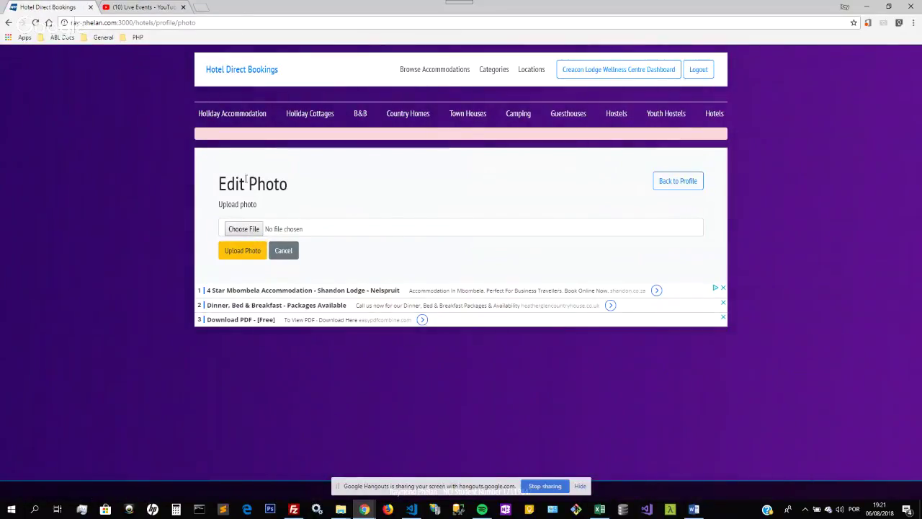
pyautogui.click(248, 235)
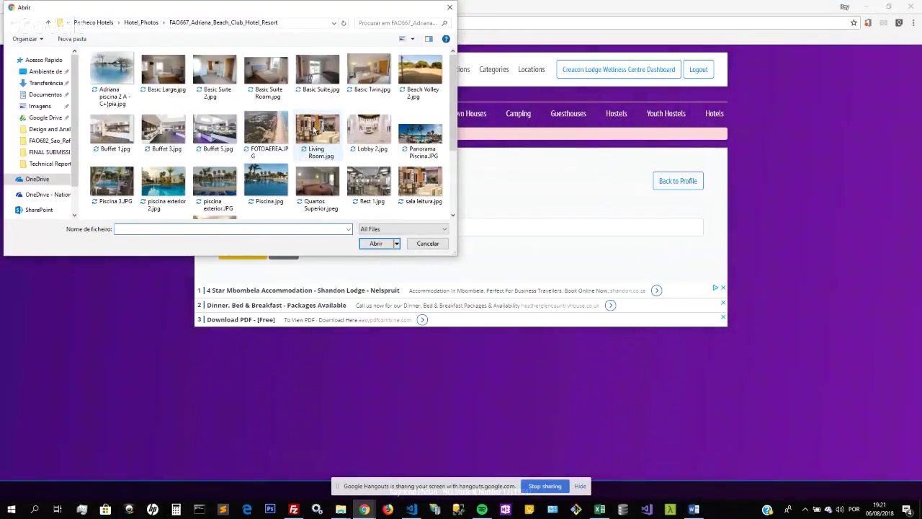
pyautogui.doubleClick(371, 122)
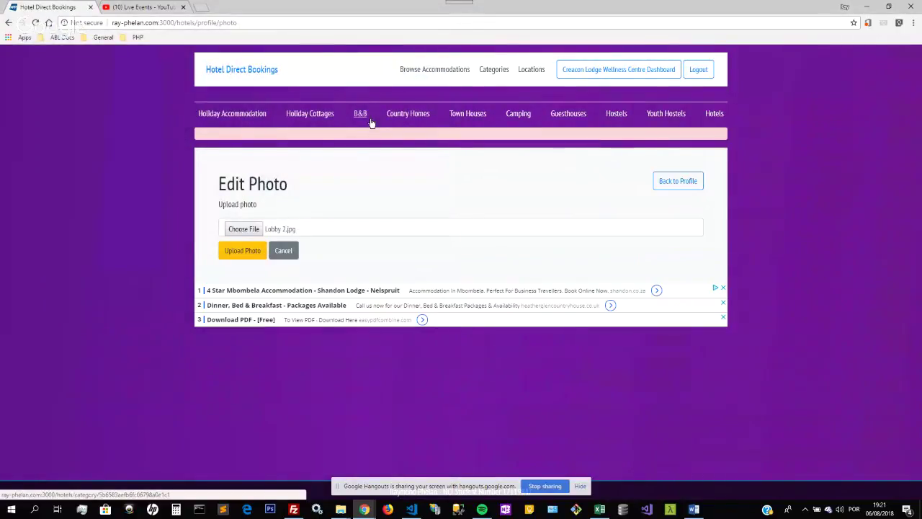
pyautogui.click(239, 257)
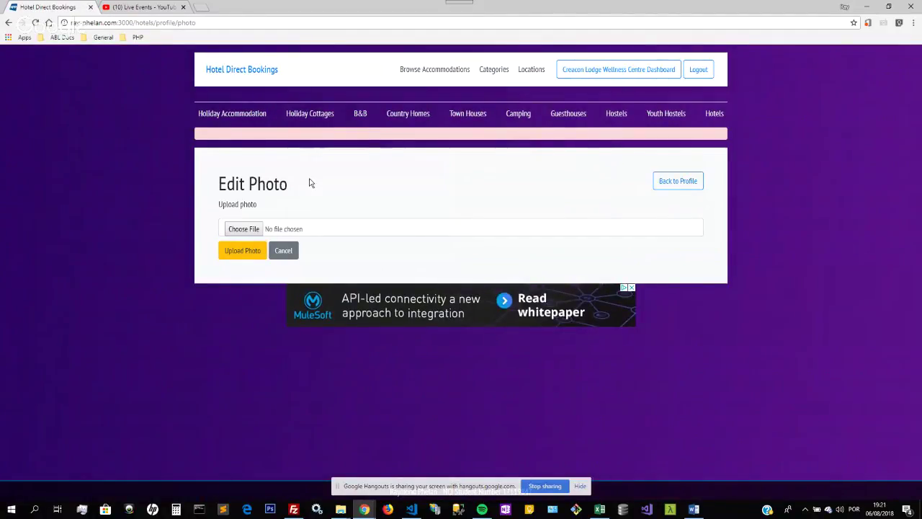
# Replace the hotel photo with Terraco Restaurante.jpg, the terrace dining picture
pyautogui.click(234, 231)
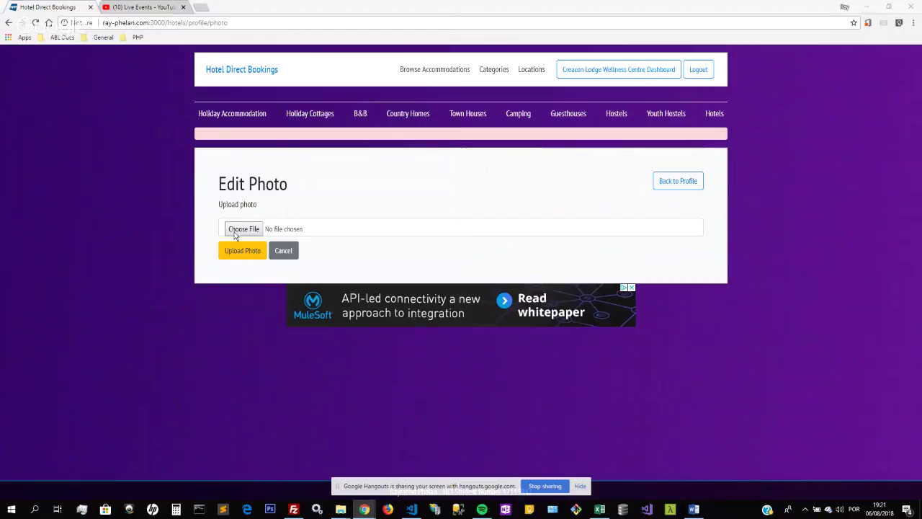
pyautogui.scroll(-5, 270, 79)
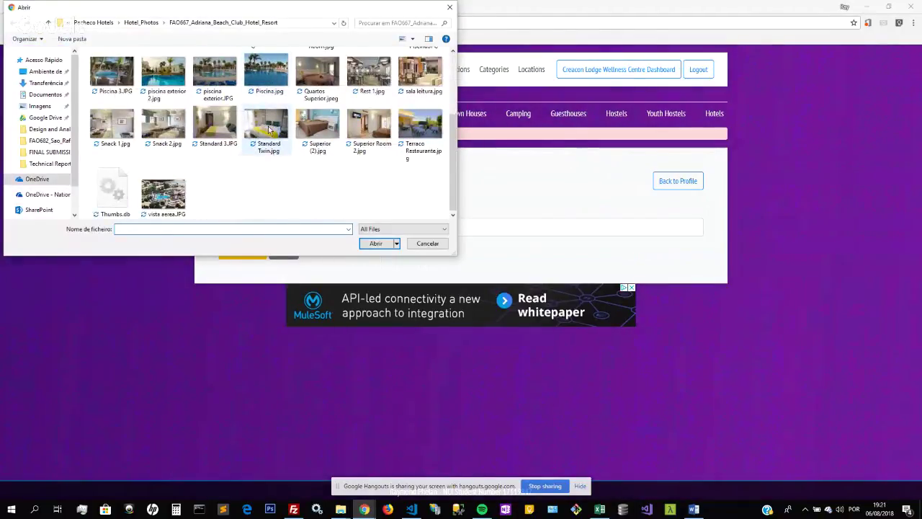
pyautogui.doubleClick(420, 124)
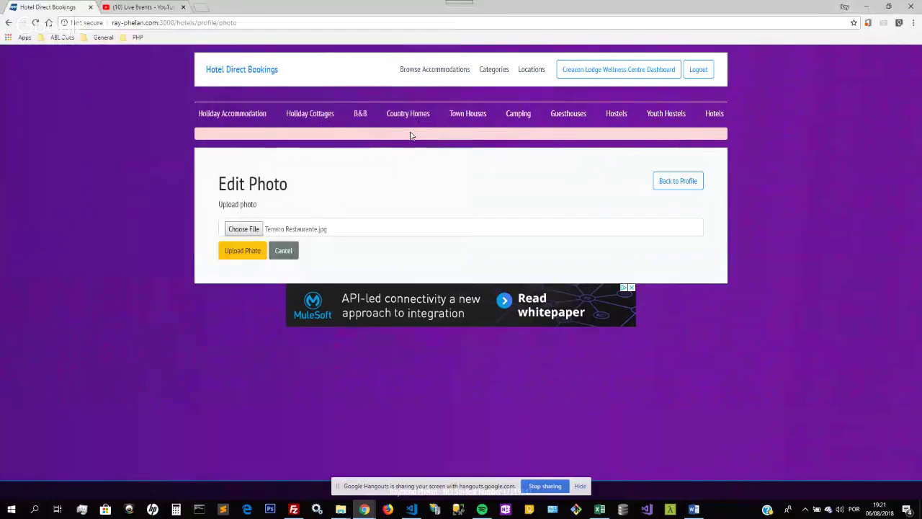
pyautogui.click(244, 251)
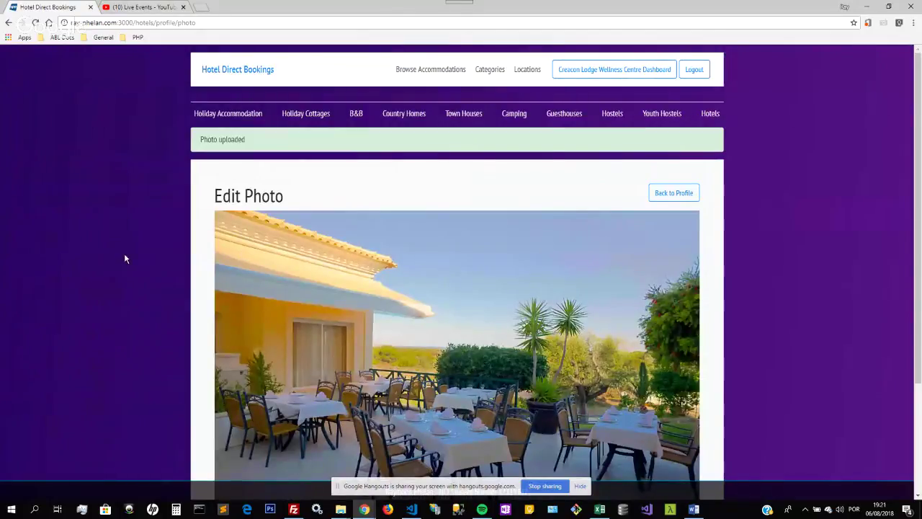
pyautogui.scroll(-2, 124, 252)
pyautogui.scroll(-3, 124, 258)
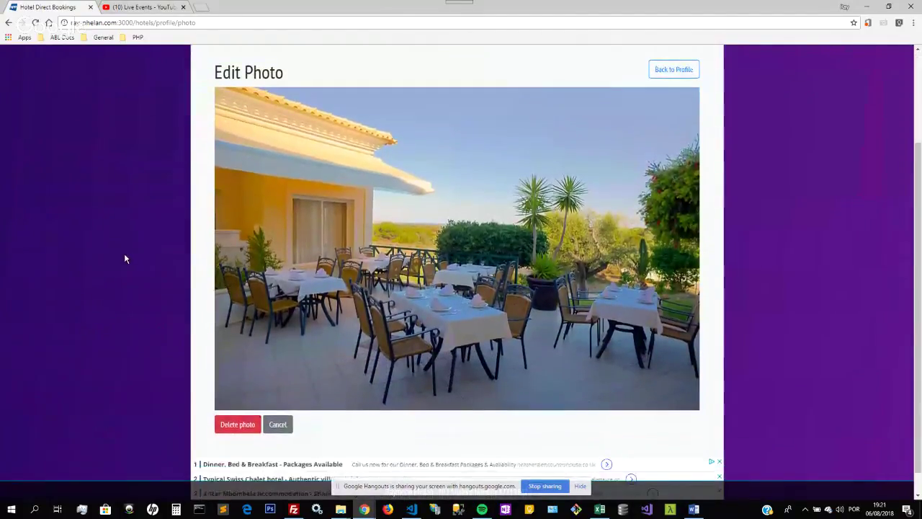
pyautogui.scroll(1, 124, 258)
pyautogui.scroll(3, 125, 258)
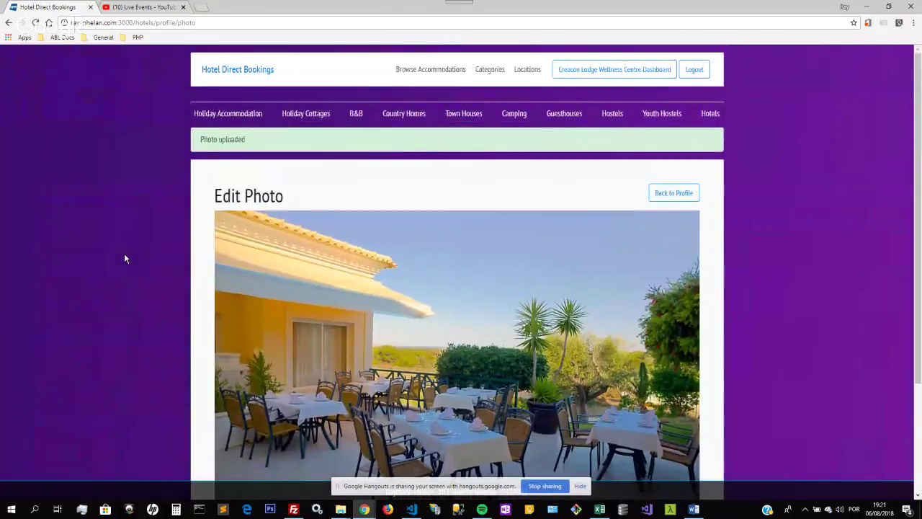
# Back on the profile, open the booking link to creaconwellnessretreat.com, then close that tab
pyautogui.click(671, 193)
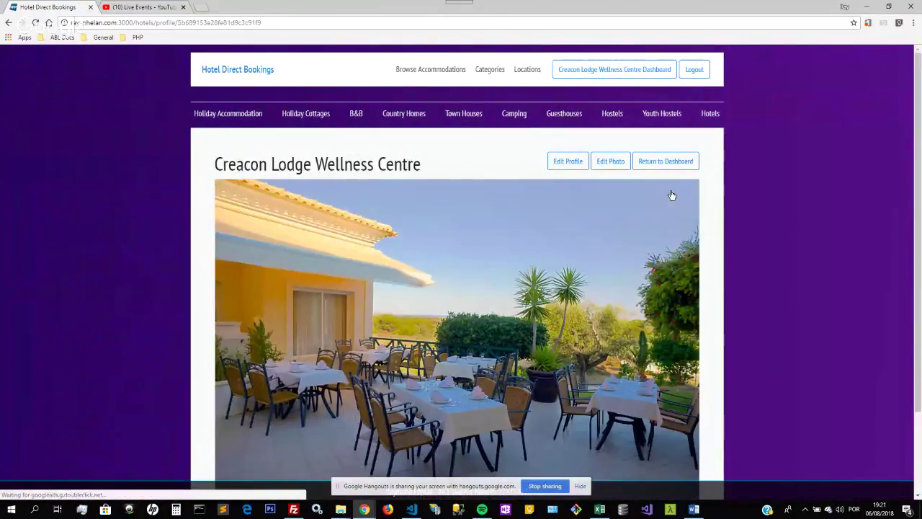
pyautogui.scroll(-2, 672, 196)
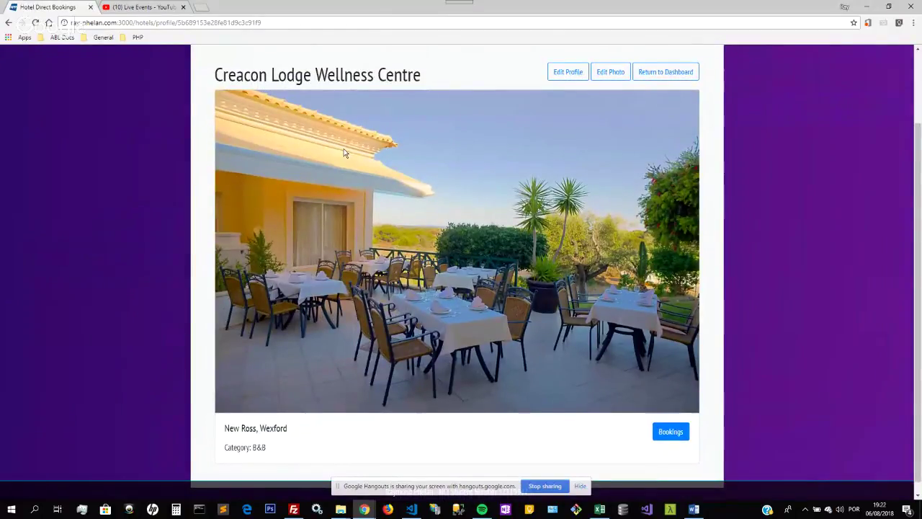
pyautogui.scroll(-1, 343, 153)
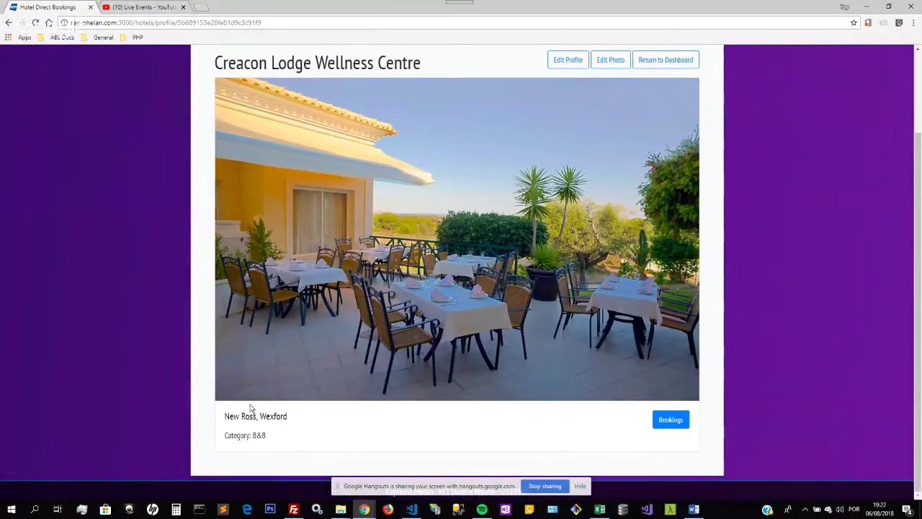
pyautogui.click(677, 421)
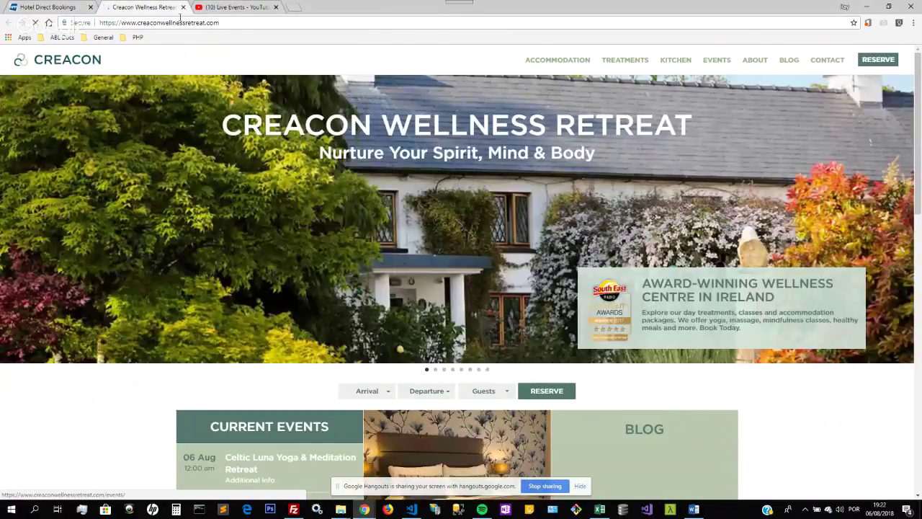
pyautogui.click(183, 8)
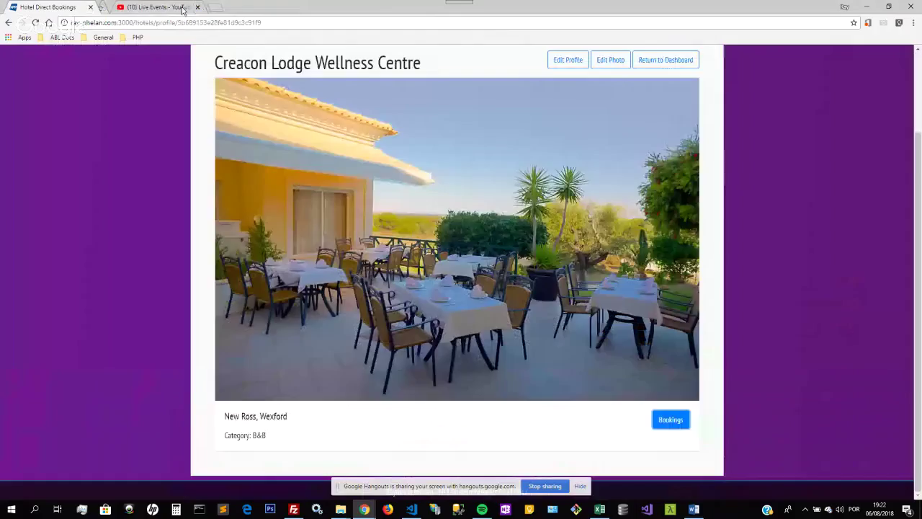
pyautogui.scroll(2, 134, 154)
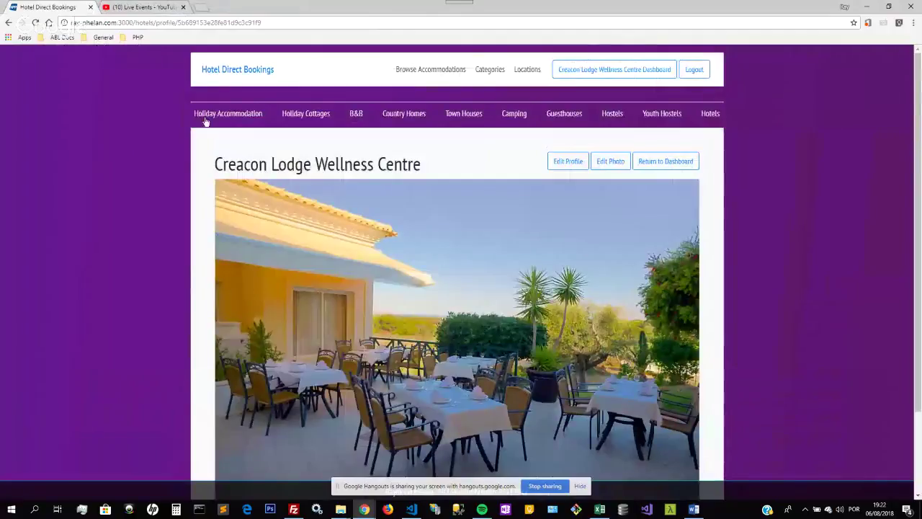
# From the Creacon Lodge dashboard, add a room named 'Single' with price 120
pyautogui.click(626, 72)
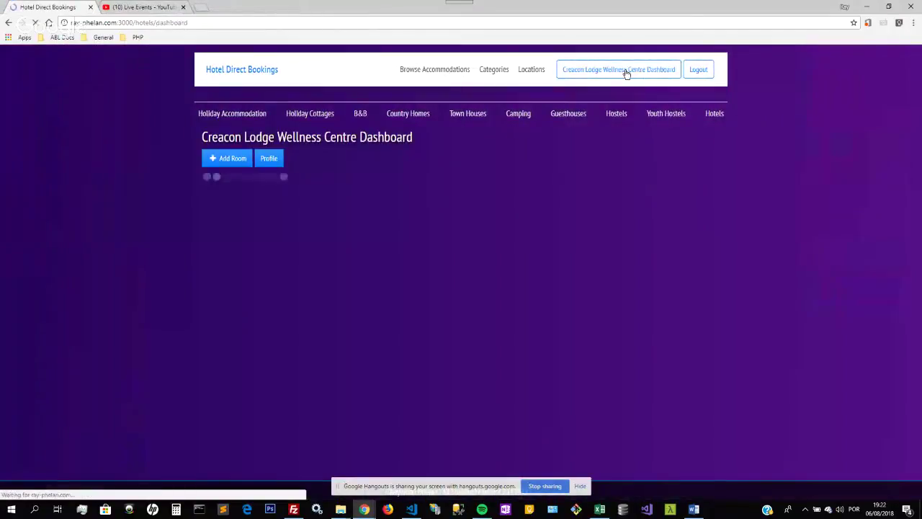
pyautogui.click(230, 158)
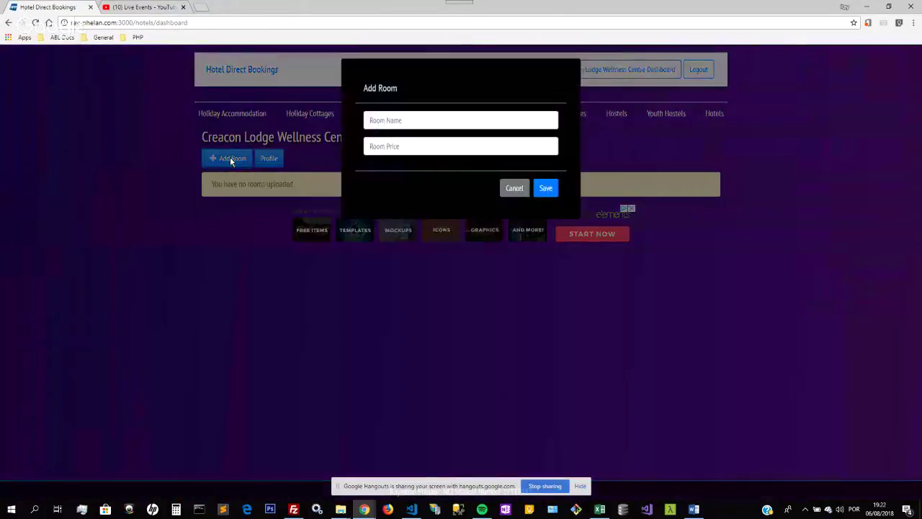
pyautogui.click(418, 121)
pyautogui.write('Single')
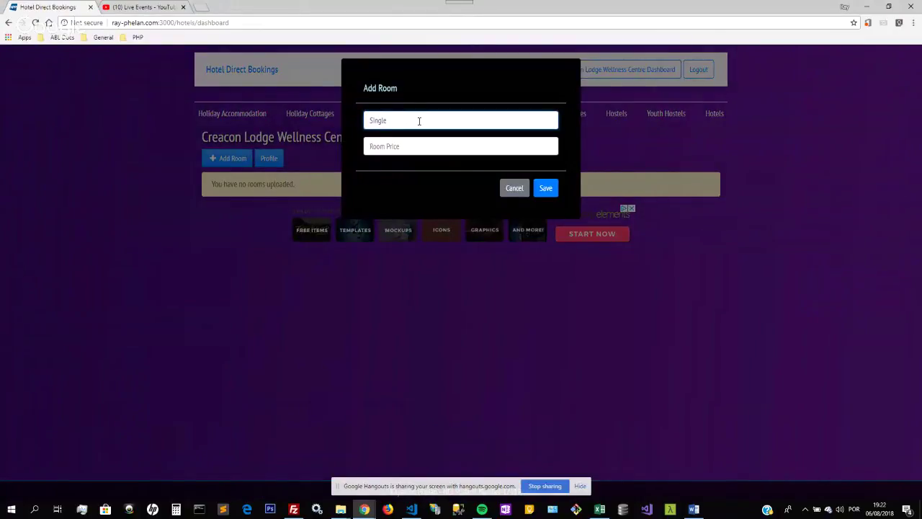
pyautogui.press('Tab')
pyautogui.write('120')
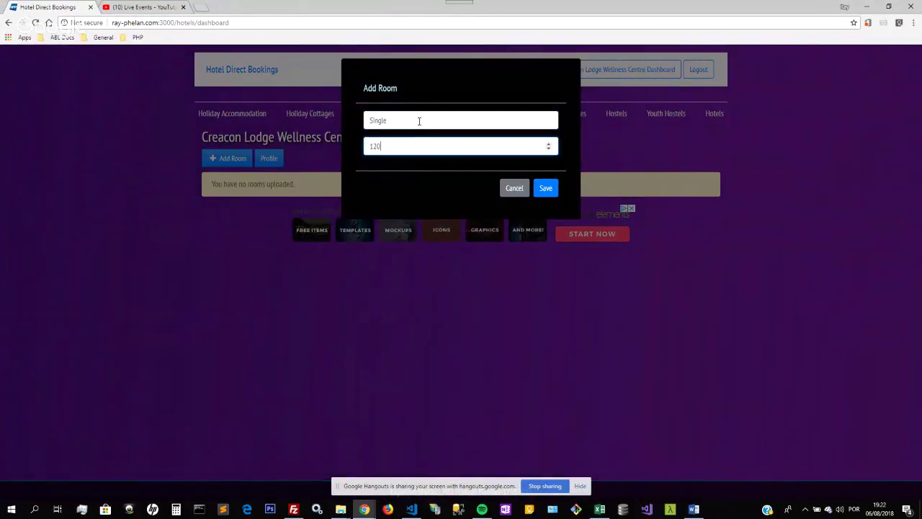
pyautogui.click(547, 190)
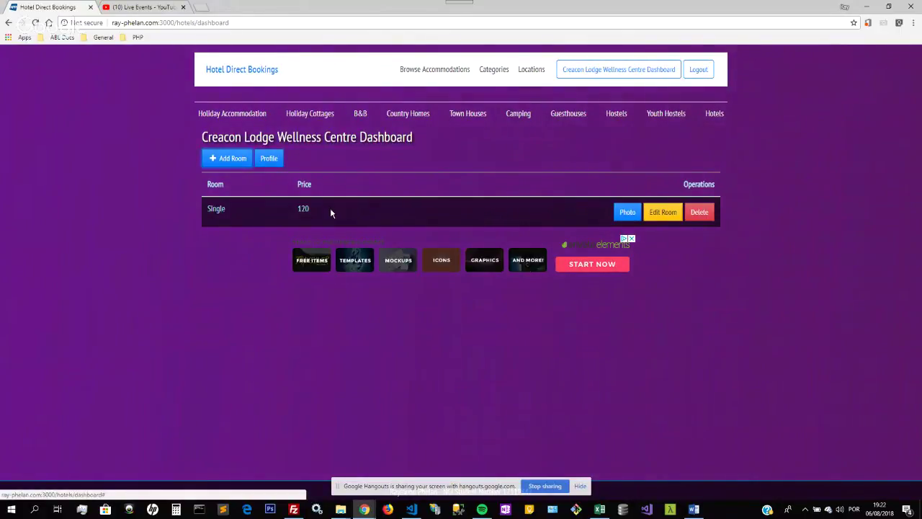
# Try saving an empty room form, then add a 'Double' room priced at 220
pyautogui.click(234, 162)
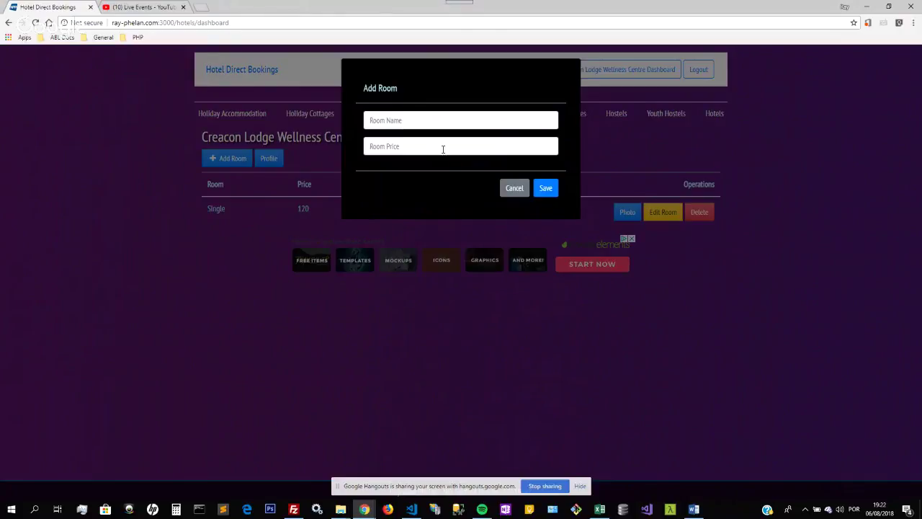
pyautogui.click(546, 189)
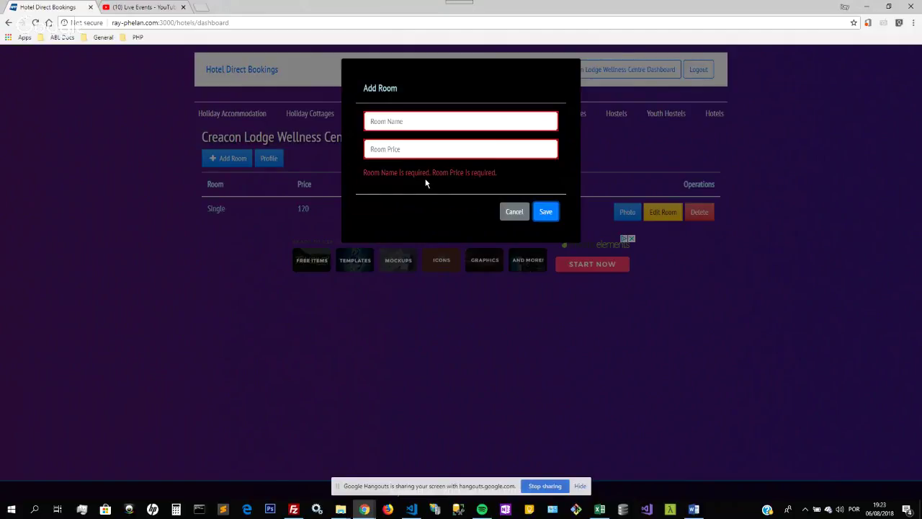
pyautogui.click(407, 124)
pyautogui.write('Double')
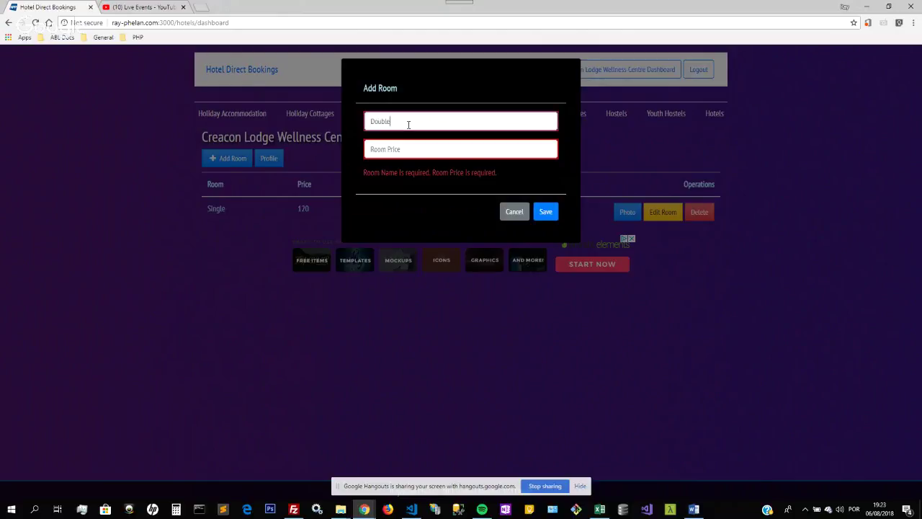
pyautogui.click(412, 149)
pyautogui.write('220')
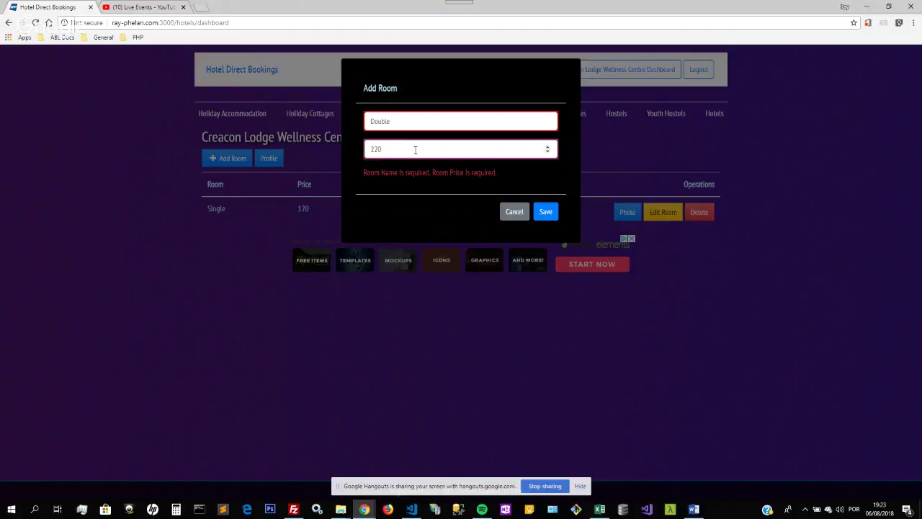
pyautogui.click(546, 212)
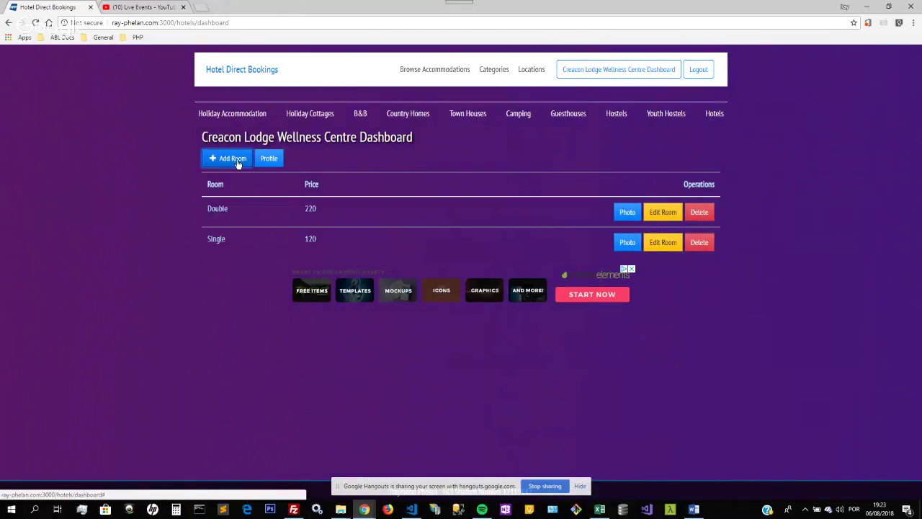
# Rename the Single room to 'Single Standard'
pyautogui.click(665, 245)
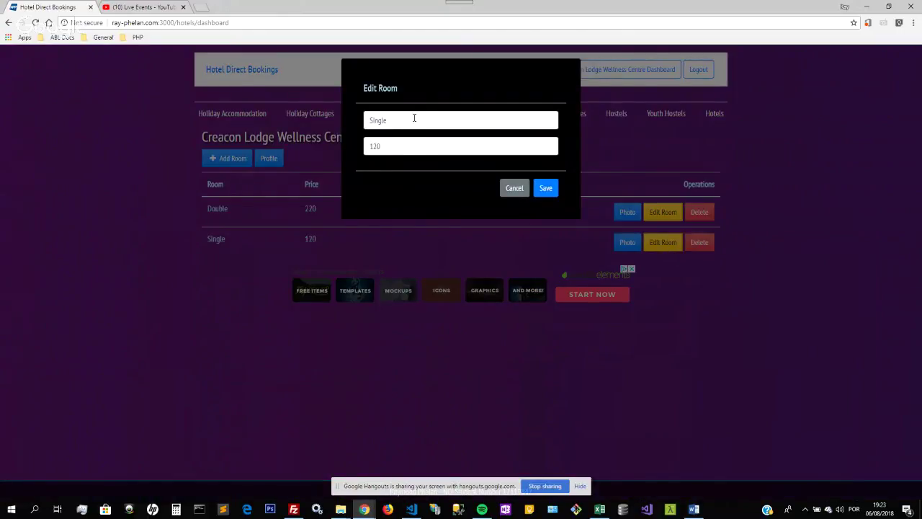
pyautogui.click(415, 119)
pyautogui.write('Standard')
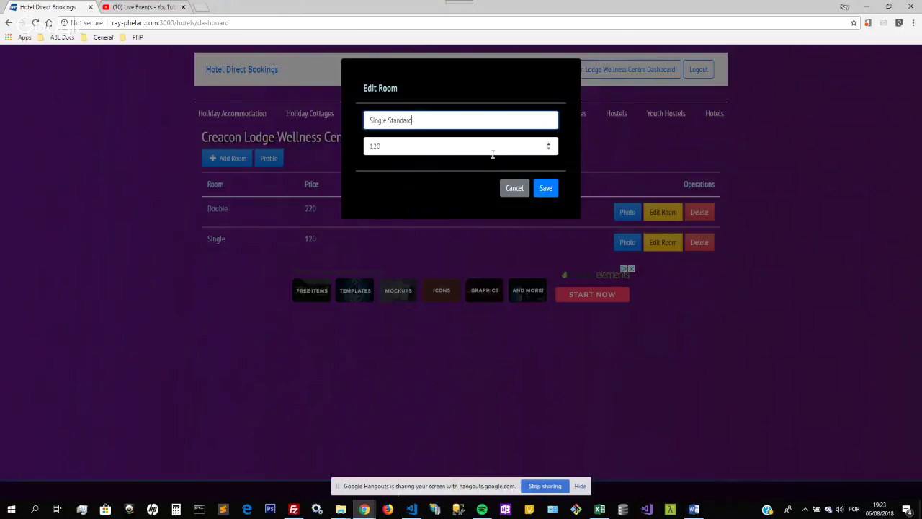
pyautogui.click(550, 190)
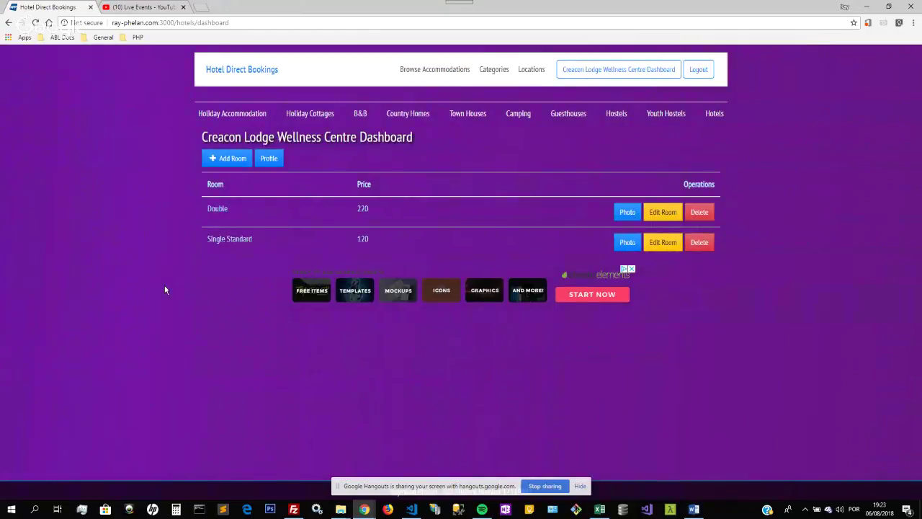
# Add a 'Luxury' room priced at 250
pyautogui.click(228, 162)
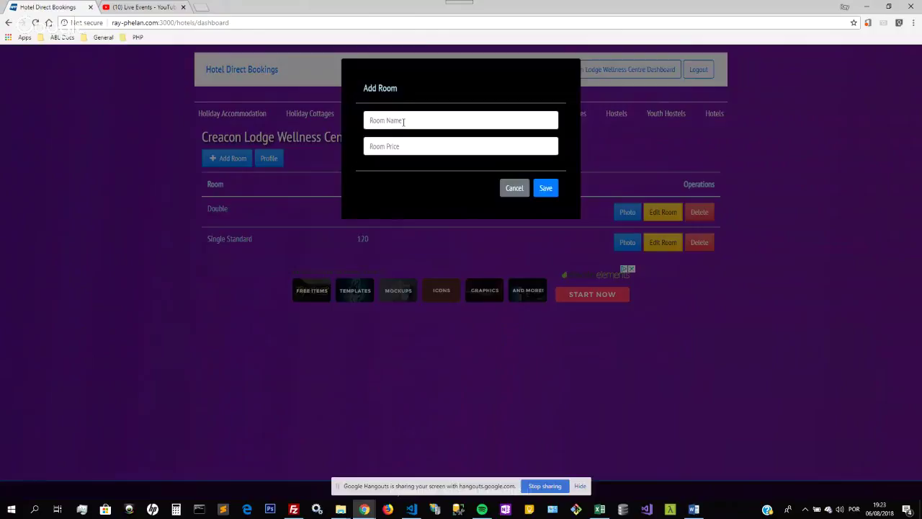
pyautogui.click(403, 121)
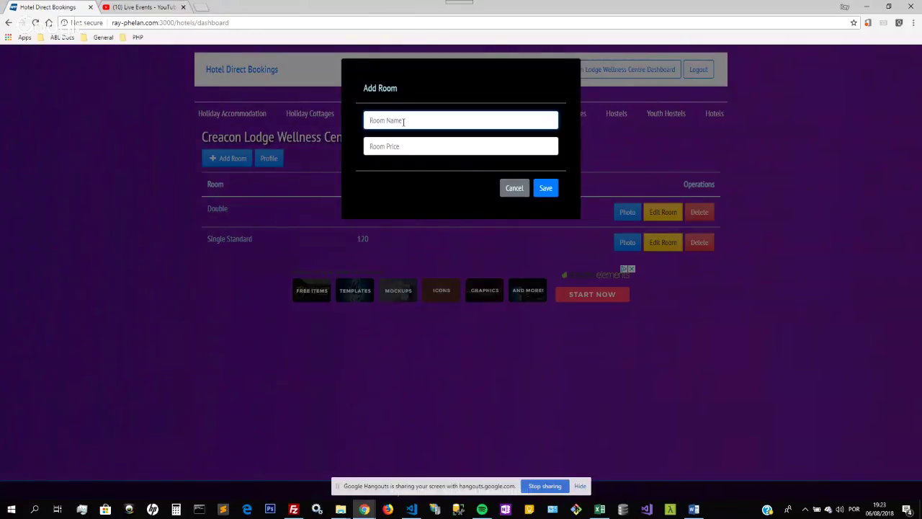
pyautogui.write('Luxury')
pyautogui.press('Tab')
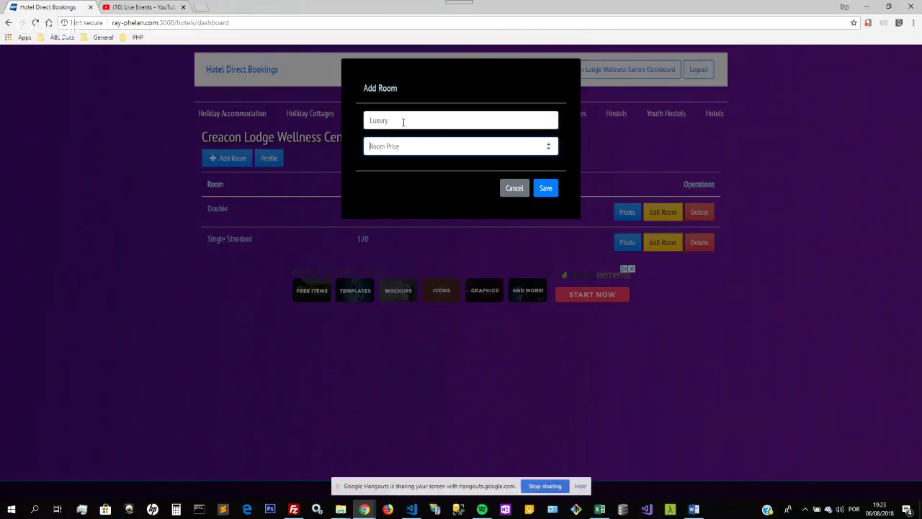
pyautogui.write('22')
pyautogui.click(549, 191)
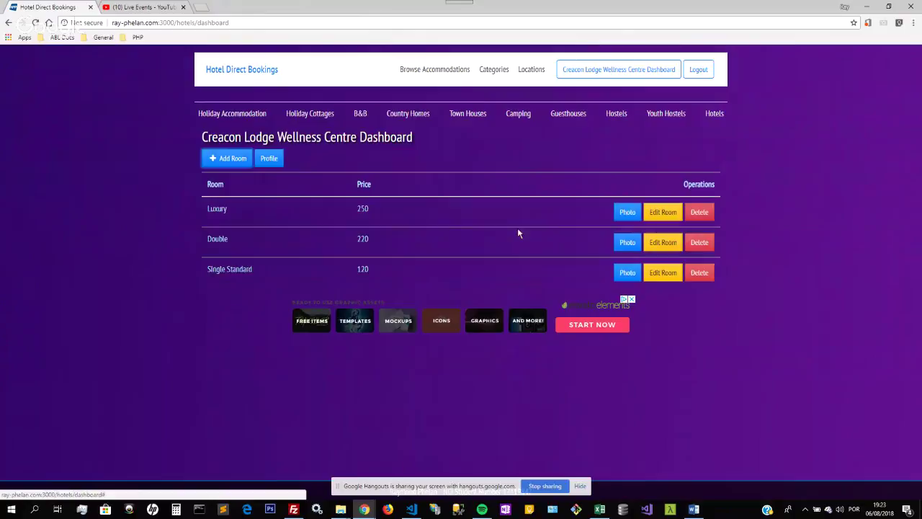
# Delete the Luxury and Double rooms, confirming each deletion
pyautogui.click(699, 212)
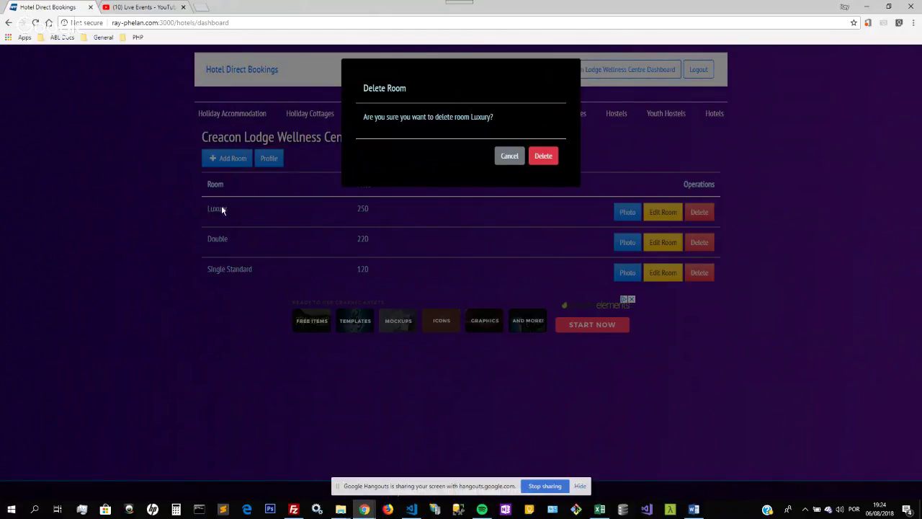
pyautogui.click(547, 160)
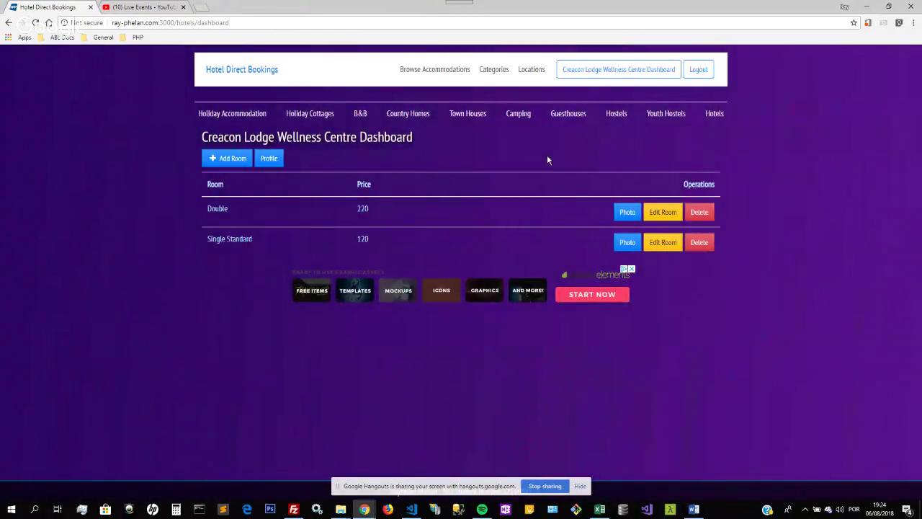
pyautogui.click(708, 214)
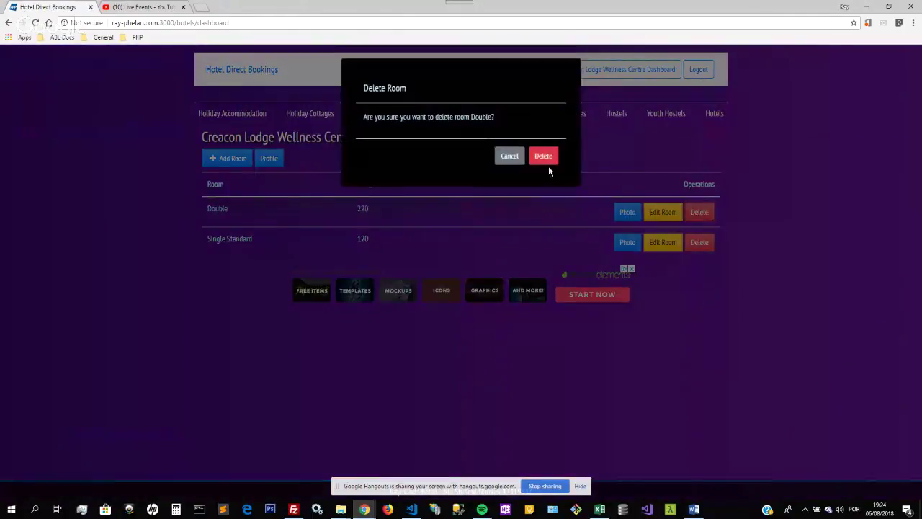
pyautogui.click(546, 155)
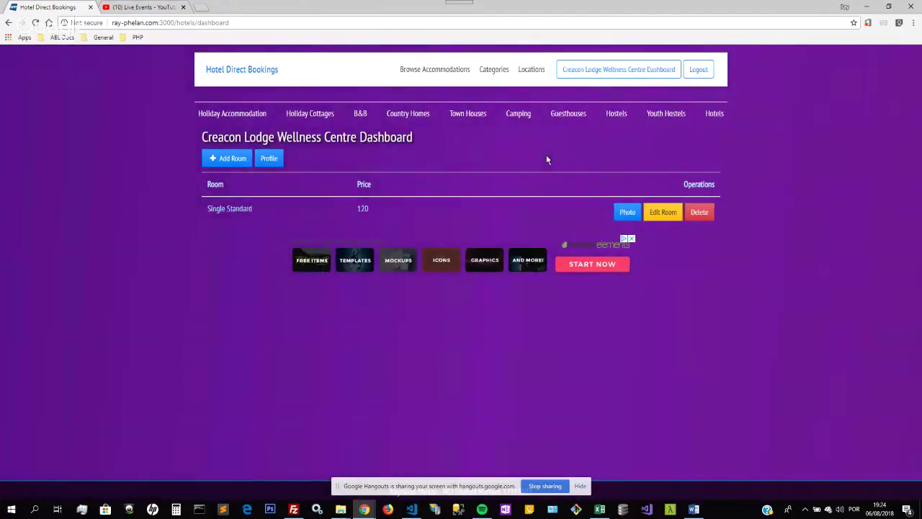
# Add a room named 'Double Room' with price 220
pyautogui.click(219, 161)
pyautogui.click(436, 120)
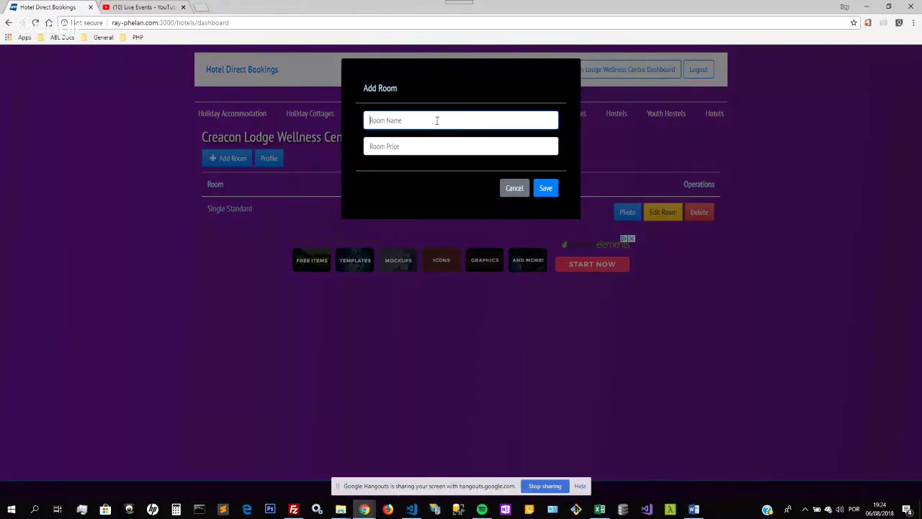
pyautogui.write('Double')
pyautogui.press('BackSpace')
pyautogui.write('Room')
pyautogui.press('Tab')
pyautogui.write('220')
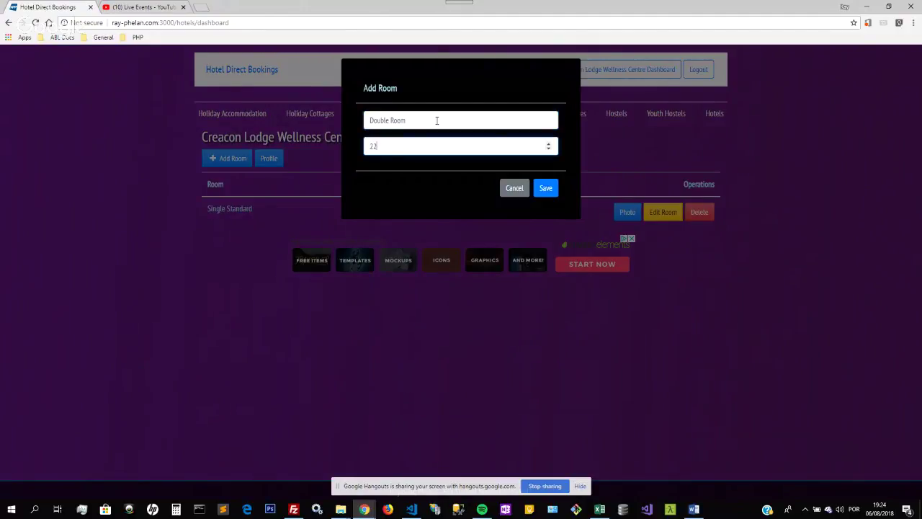
pyautogui.click(546, 188)
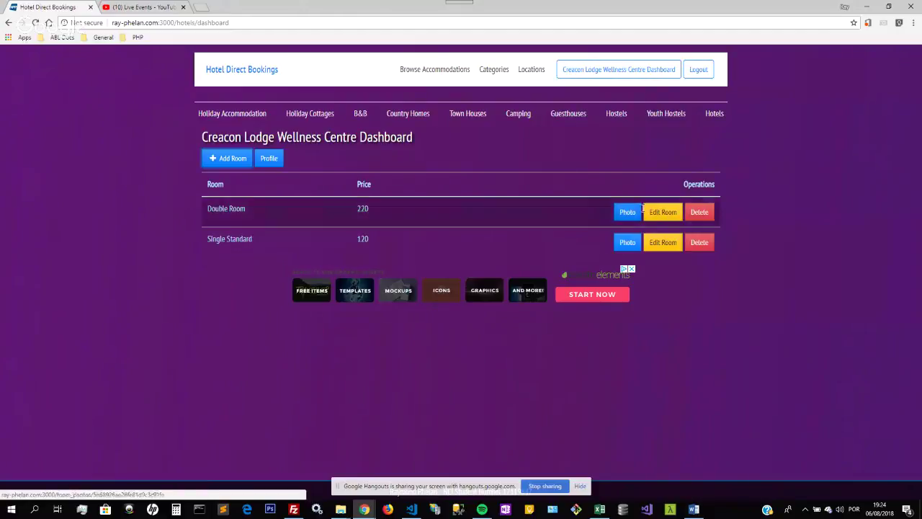
# Upload ab 56.jpg from the FAO342_Alvor_Baia_Hotel_Apartamento folder as the Double Room photo
pyautogui.click(628, 213)
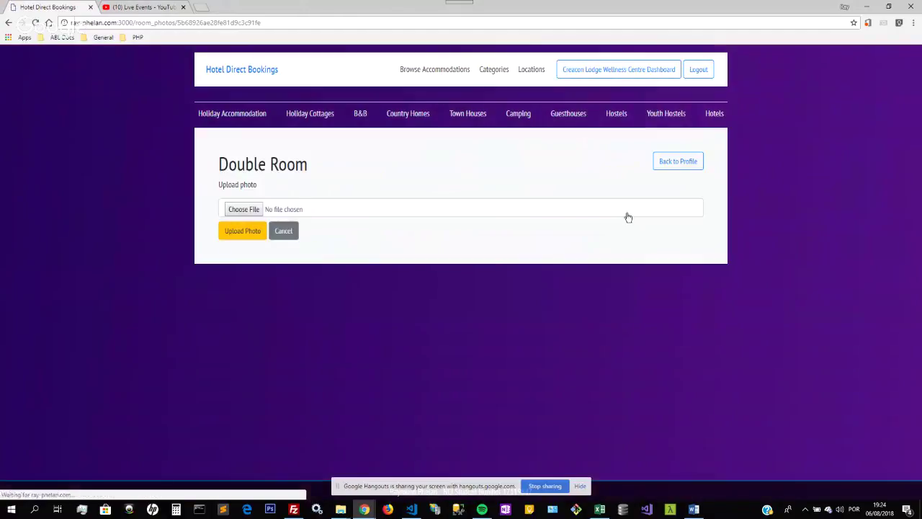
pyautogui.click(234, 211)
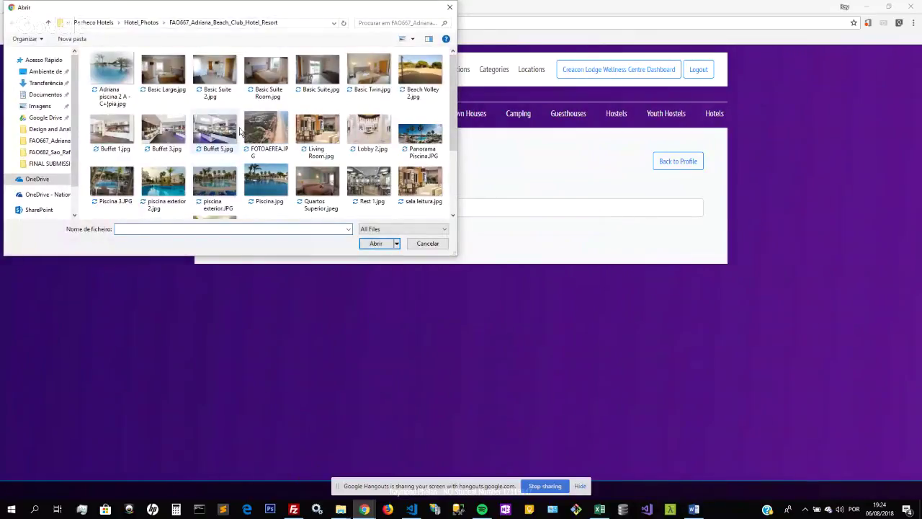
pyautogui.click(143, 24)
pyautogui.doubleClick(156, 68)
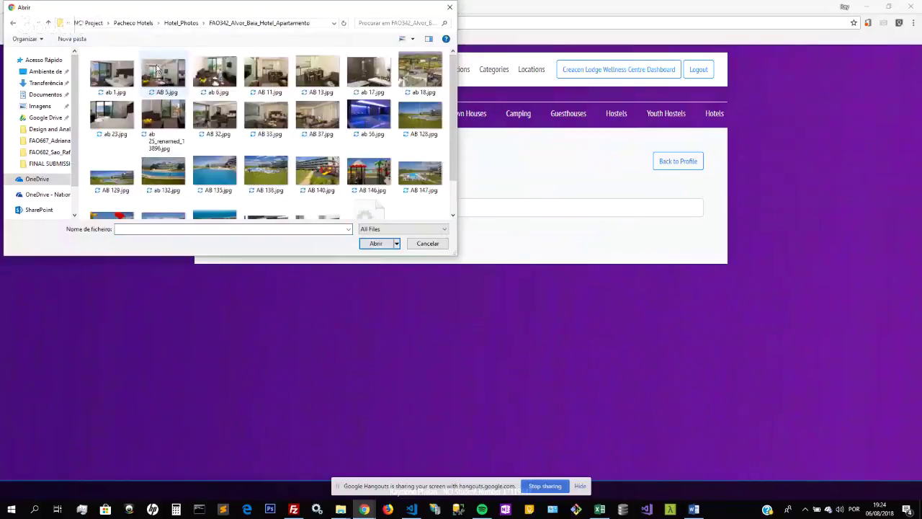
pyautogui.doubleClick(378, 112)
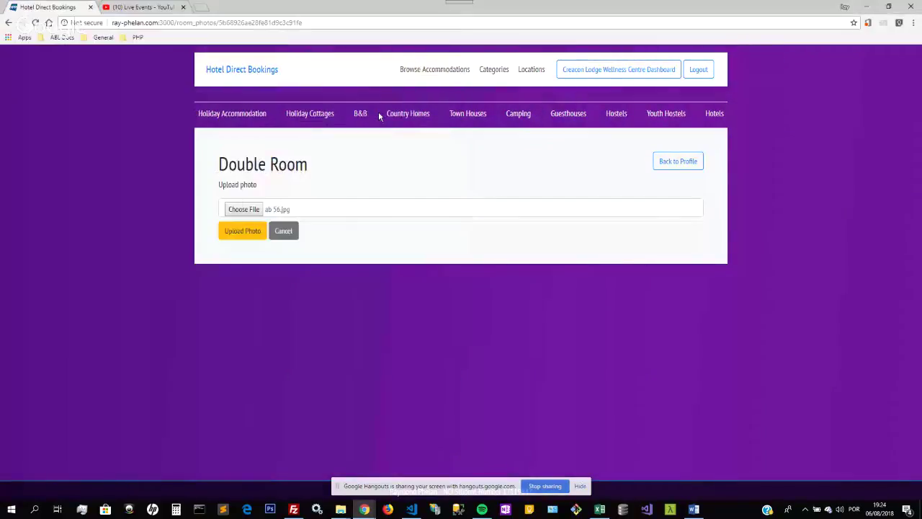
pyautogui.click(232, 236)
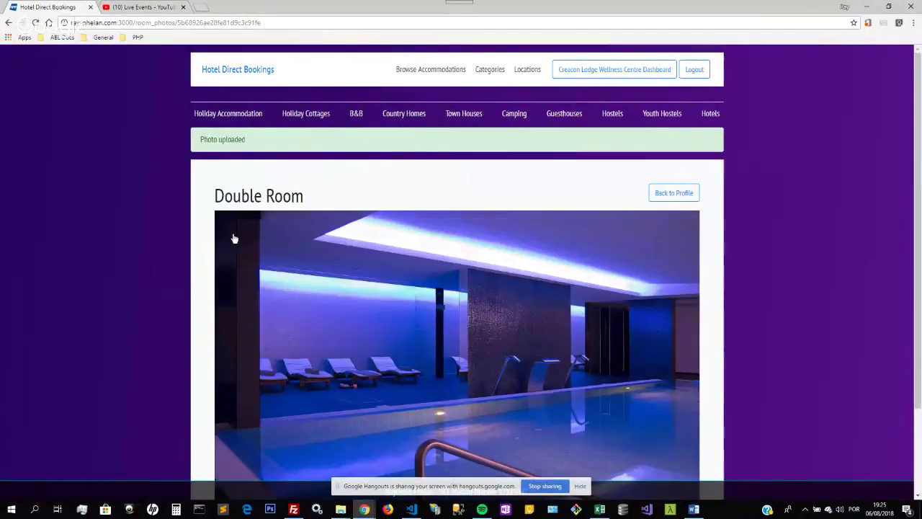
pyautogui.scroll(-2, 233, 238)
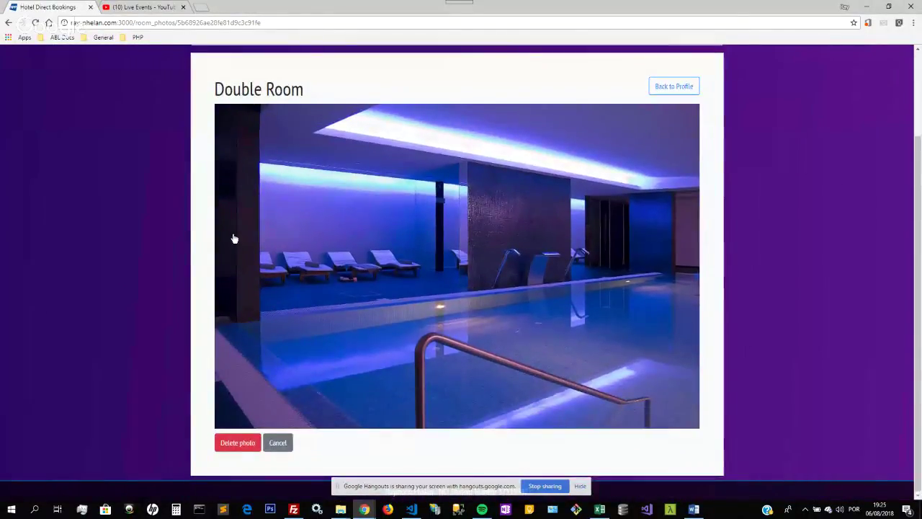
pyautogui.scroll(2, 234, 238)
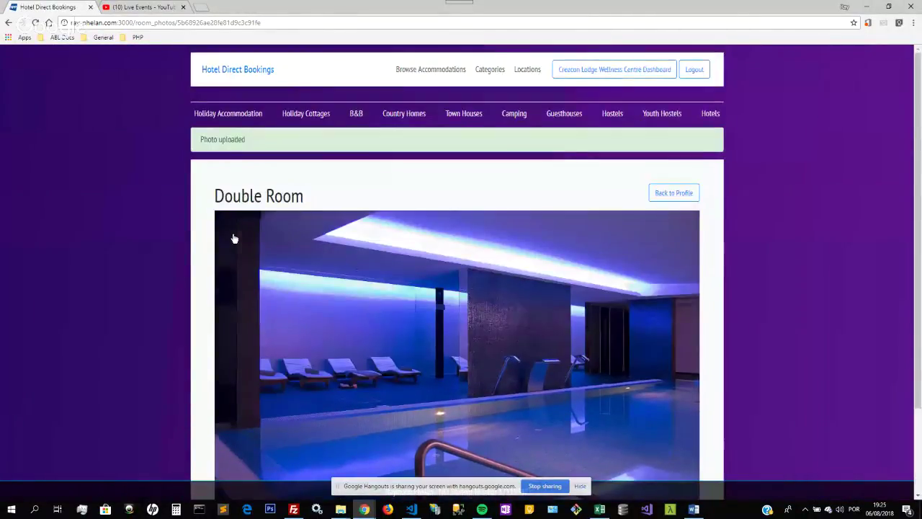
# From the dashboard, upload FAO342-p-Indoorpool.jpg as the Single Standard room's photo
pyautogui.click(622, 71)
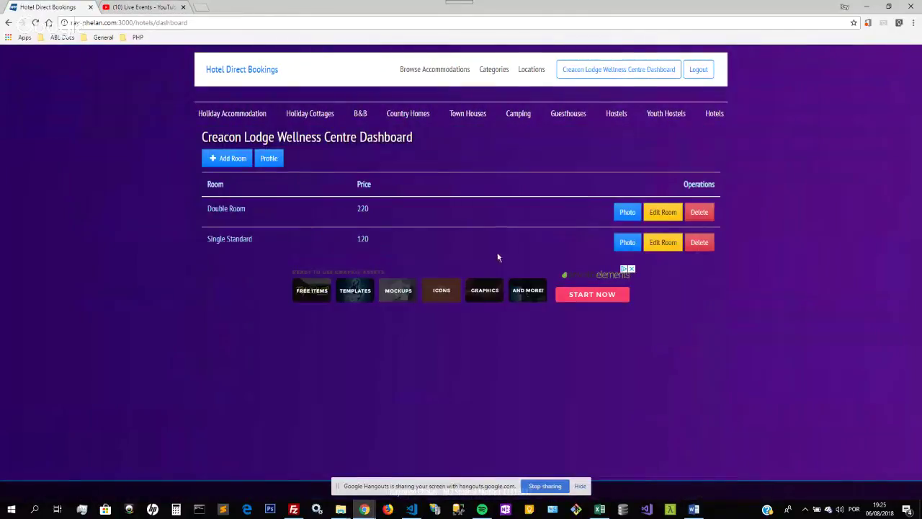
pyautogui.click(627, 243)
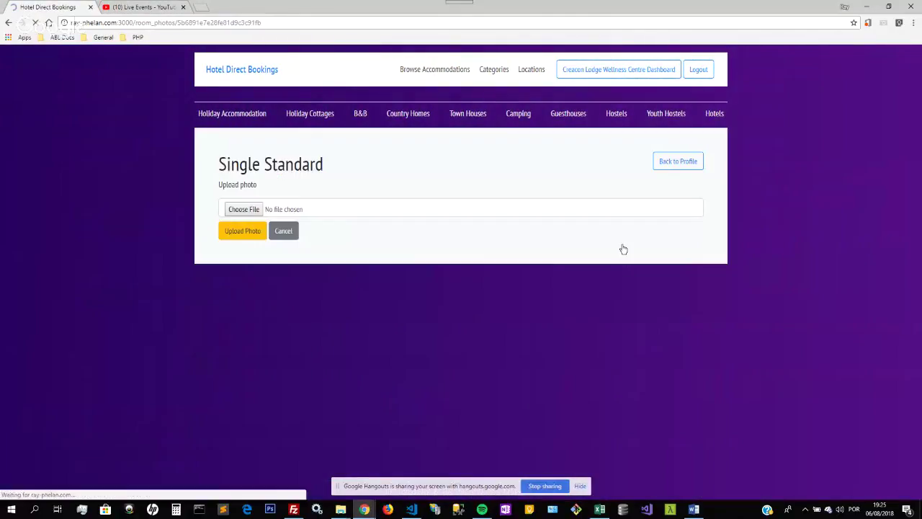
pyautogui.click(251, 210)
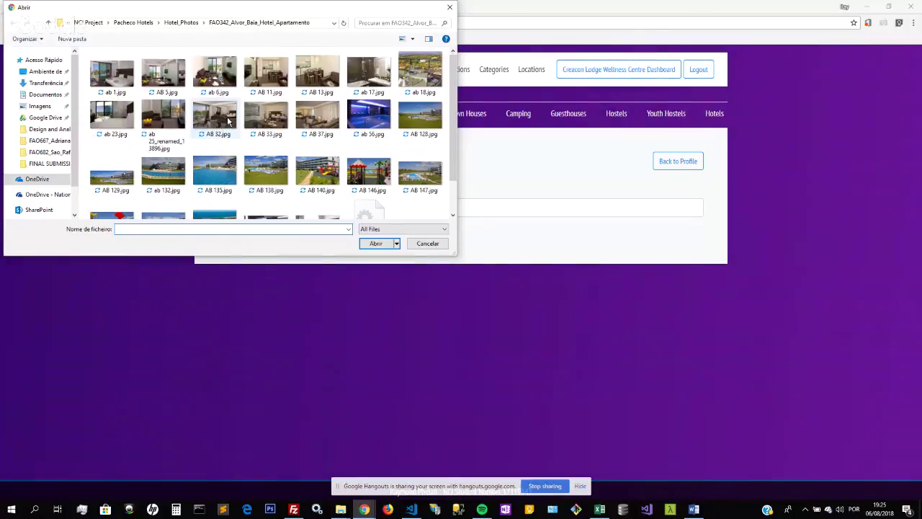
pyautogui.scroll(-1, 229, 123)
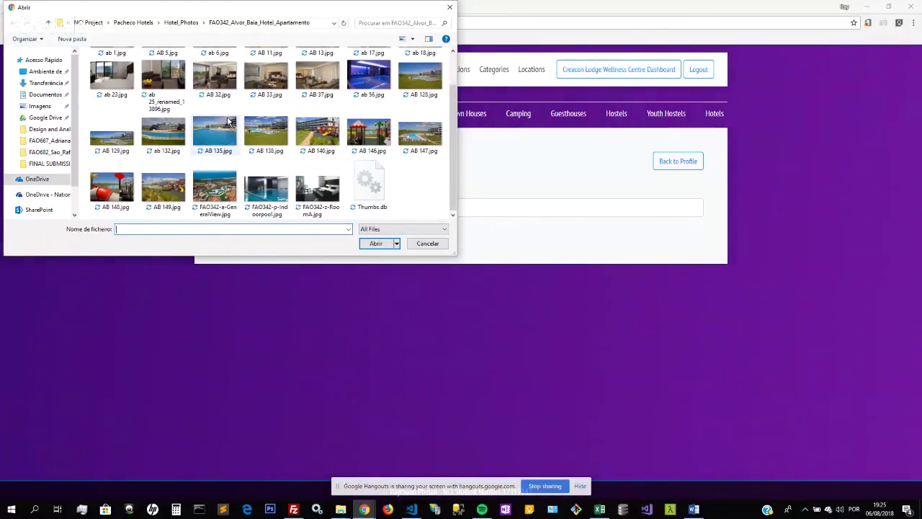
pyautogui.click(251, 191)
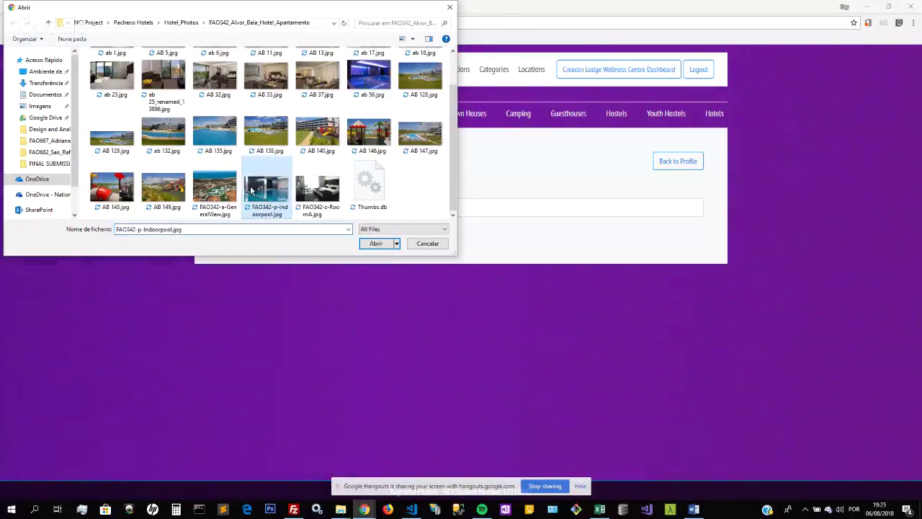
pyautogui.doubleClick(252, 192)
pyautogui.click(244, 234)
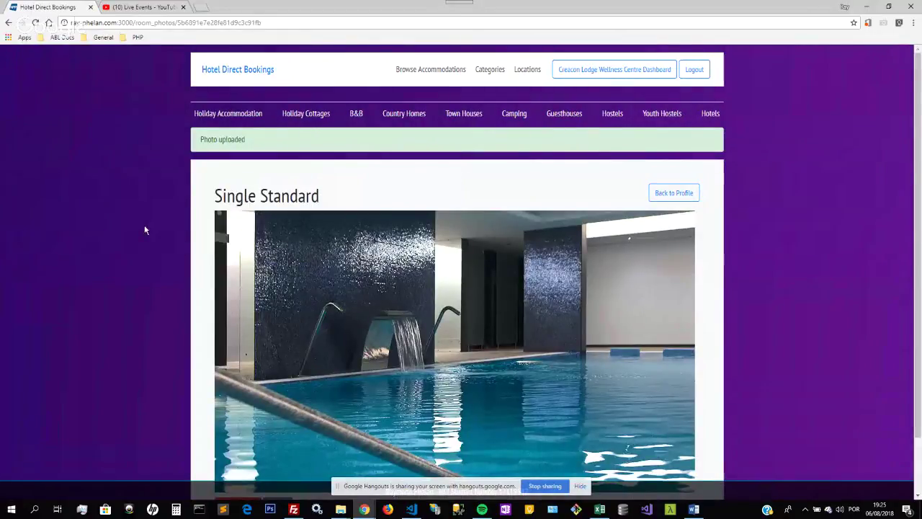
# Go to the home page and scroll the listings to the Creacon Lodge Wellness Centre B&B card
pyautogui.click(248, 72)
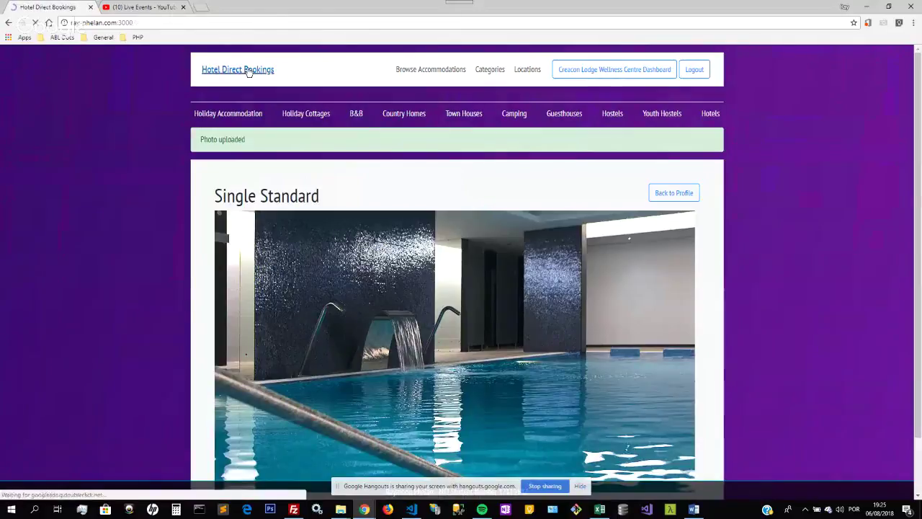
pyautogui.scroll(-2, 120, 226)
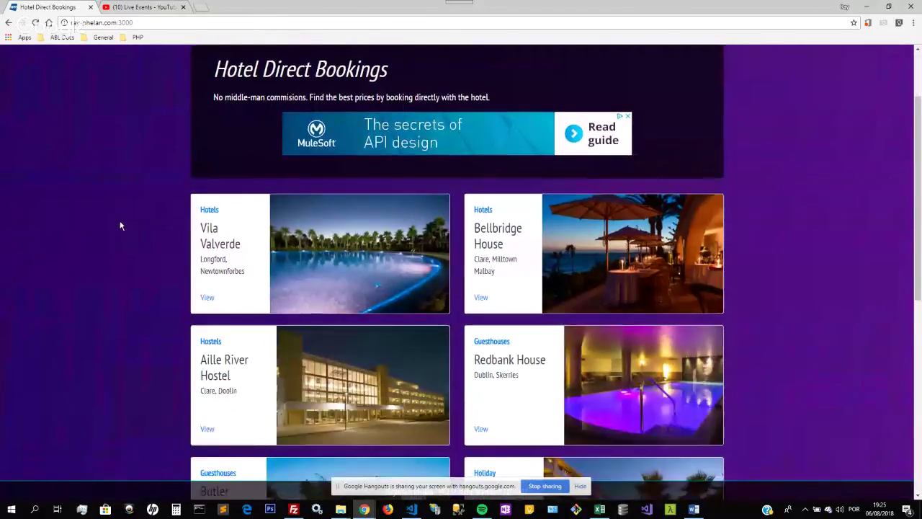
pyautogui.scroll(-4, 119, 226)
pyautogui.scroll(-2, 120, 226)
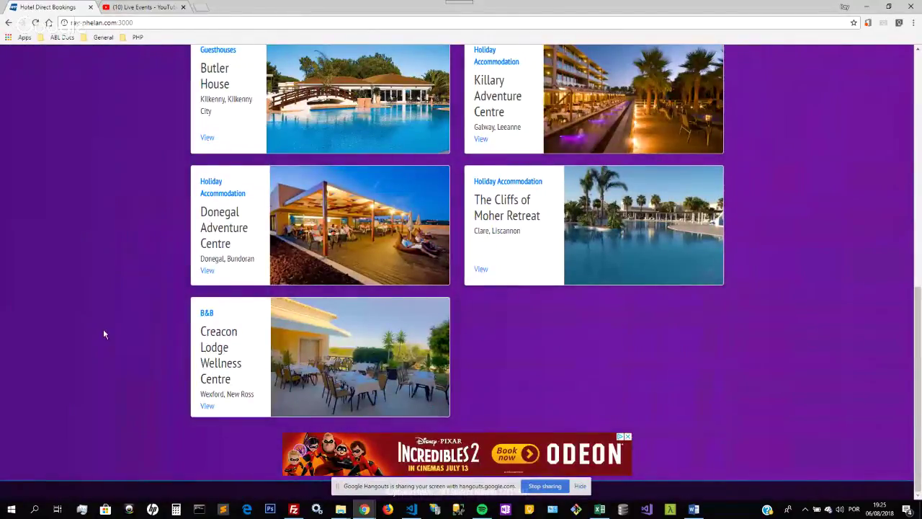
pyautogui.scroll(1, 102, 333)
pyautogui.scroll(5, 102, 333)
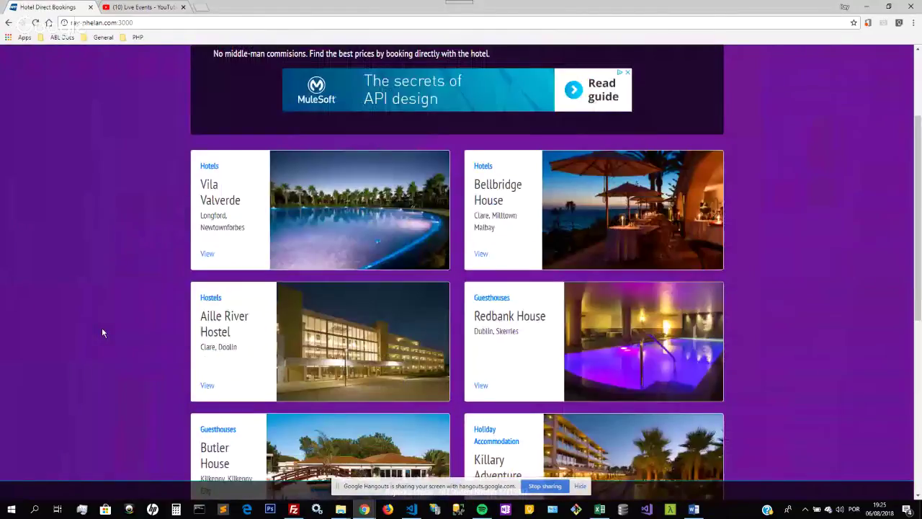
pyautogui.scroll(2, 103, 332)
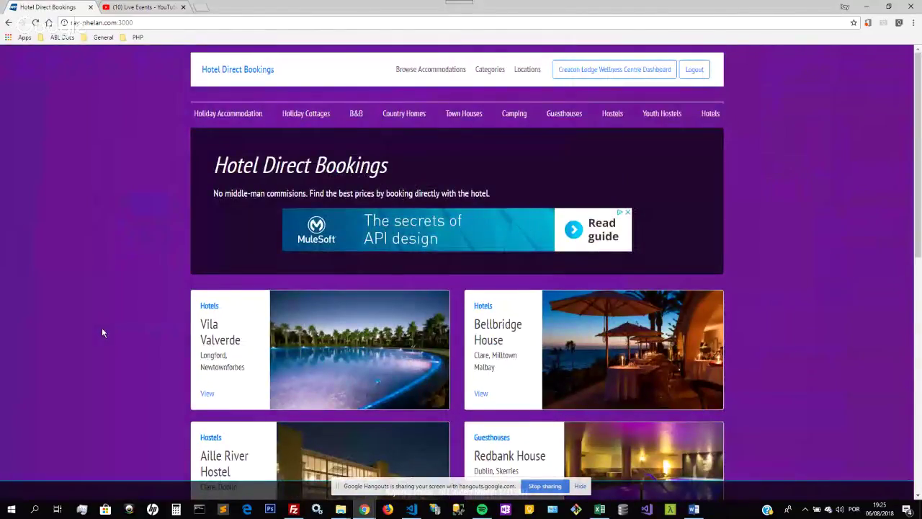
pyautogui.scroll(-6, 102, 327)
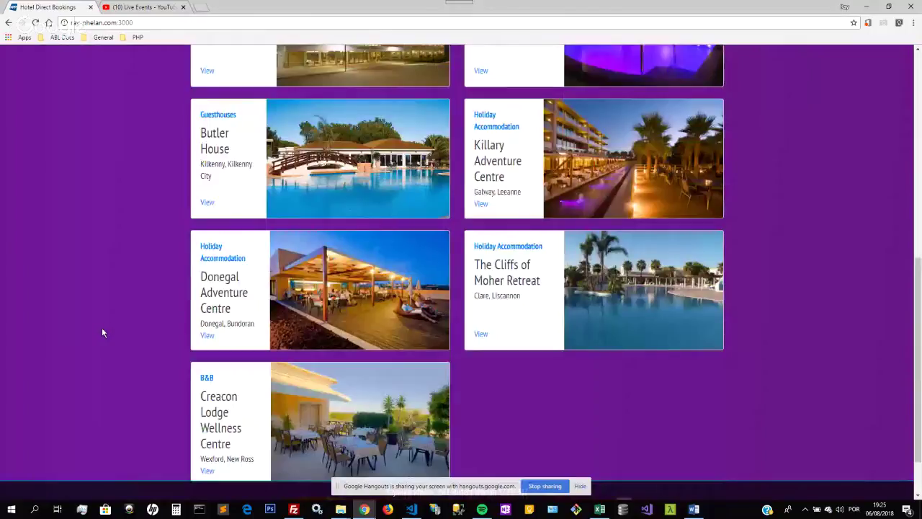
pyautogui.scroll(-1, 226, 364)
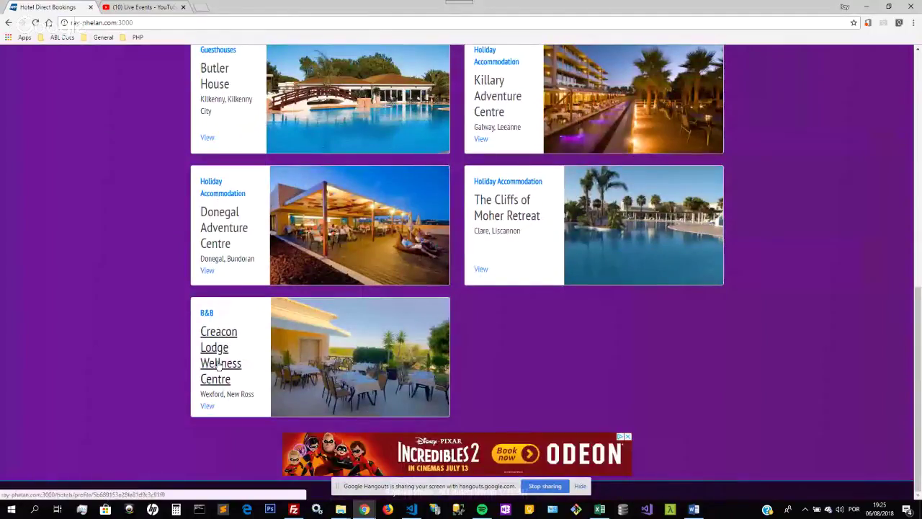
# Open the Creacon Lodge Wellness Centre profile and view its Double Room page
pyautogui.click(220, 363)
pyautogui.scroll(-2, 69, 241)
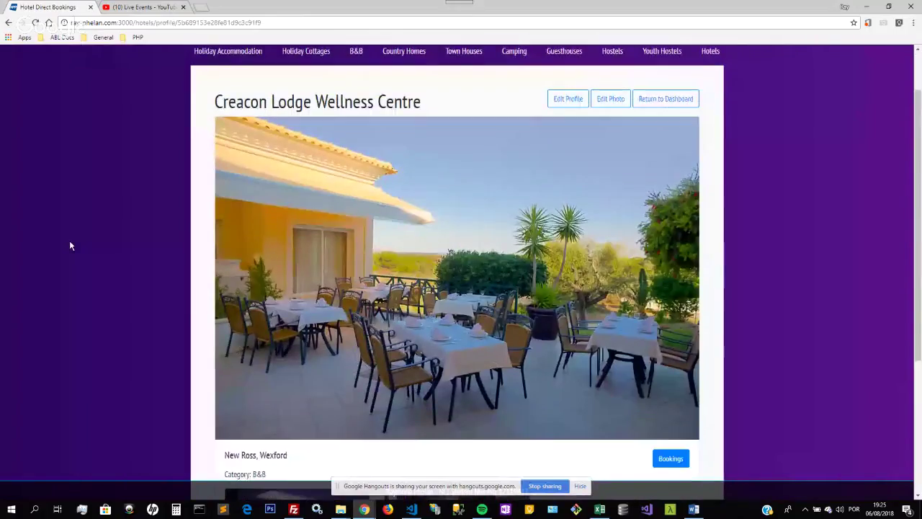
pyautogui.scroll(-3, 70, 246)
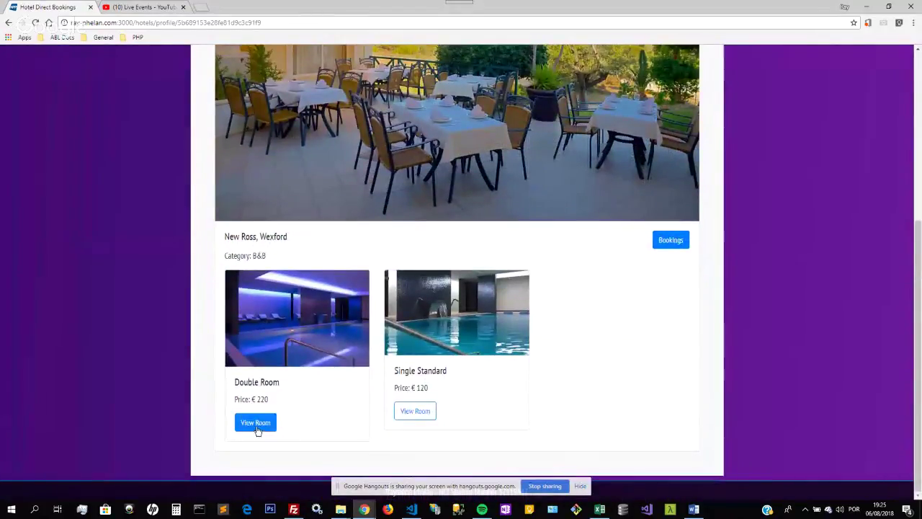
pyautogui.click(255, 426)
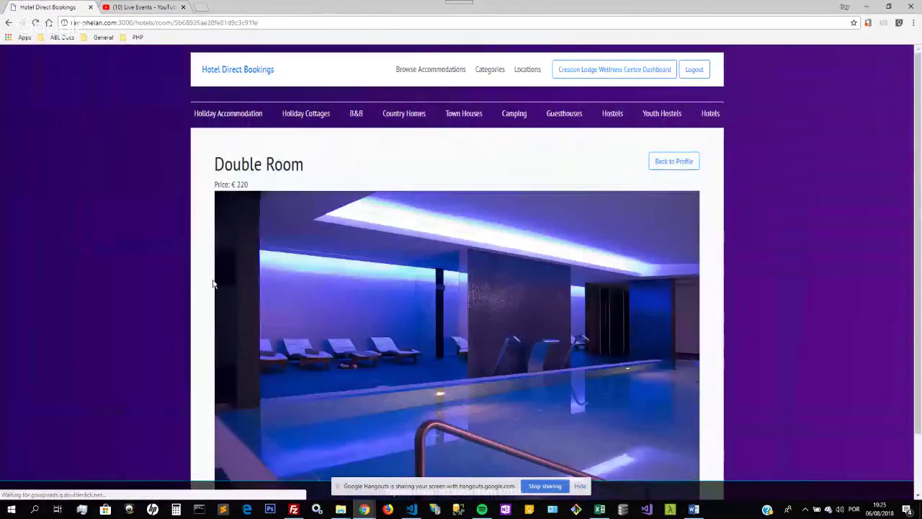
pyautogui.scroll(-1, 213, 283)
pyautogui.scroll(1, 213, 283)
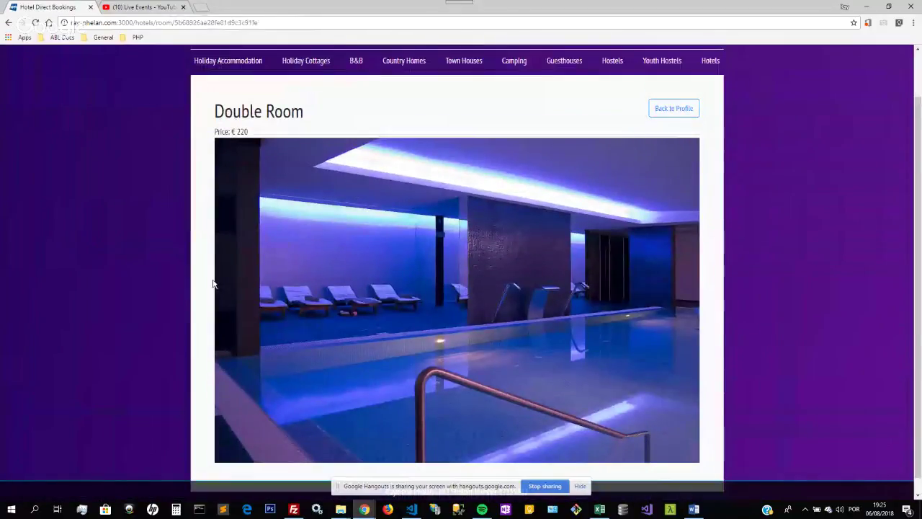
# Return to the hotel profile and open its booking website, creaconwellnessretreat.com
pyautogui.click(688, 163)
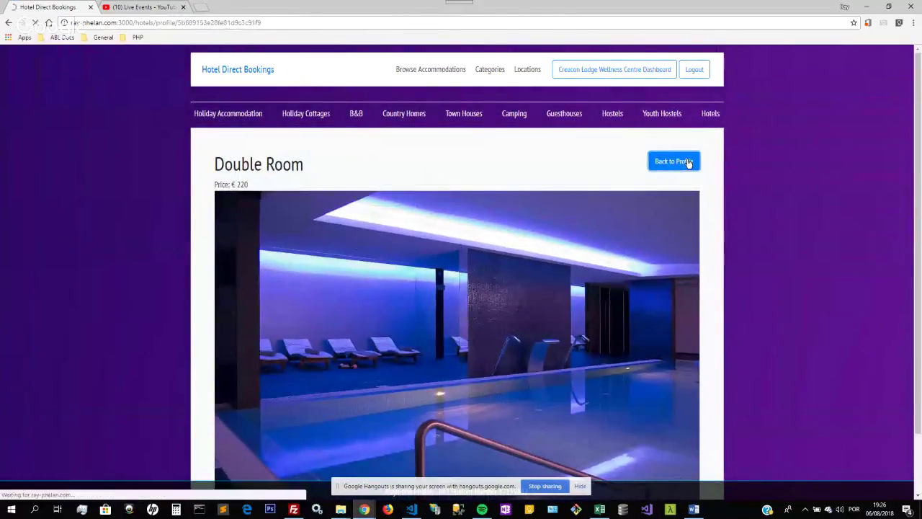
pyautogui.scroll(-3, 487, 297)
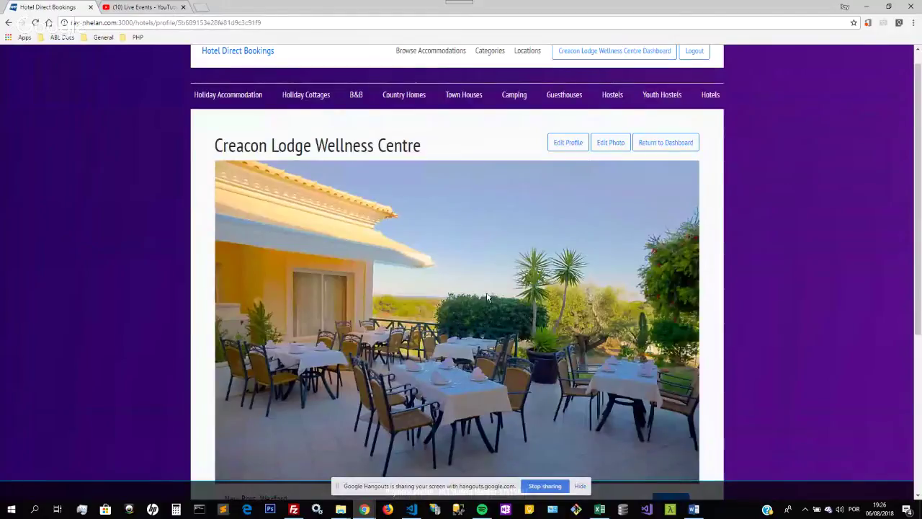
pyautogui.click(671, 292)
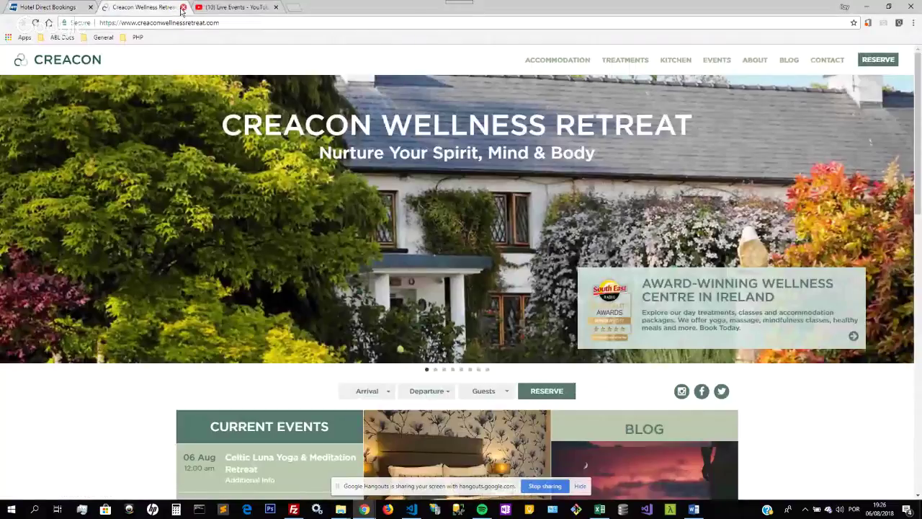
# Close the Creacon website tab and scroll the home page to the Creacon Lodge card
pyautogui.click(183, 8)
pyautogui.scroll(3, 157, 202)
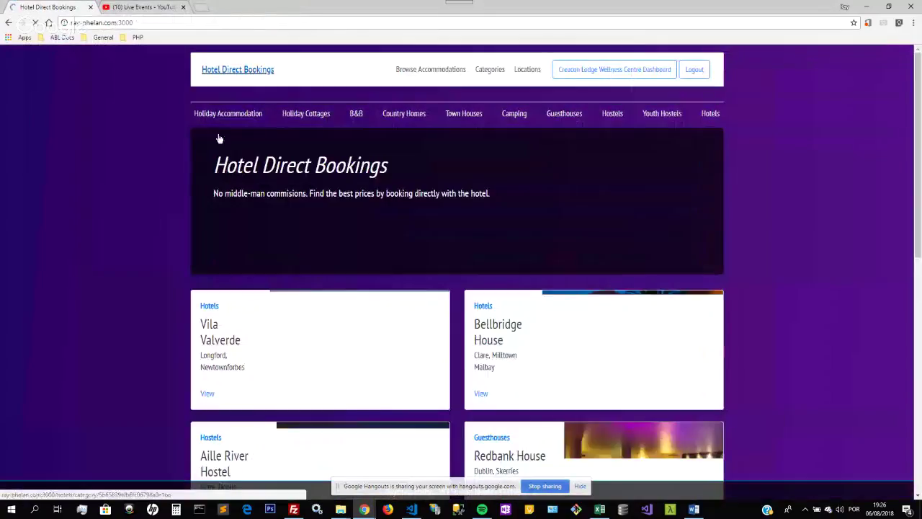
pyautogui.scroll(-3, 172, 204)
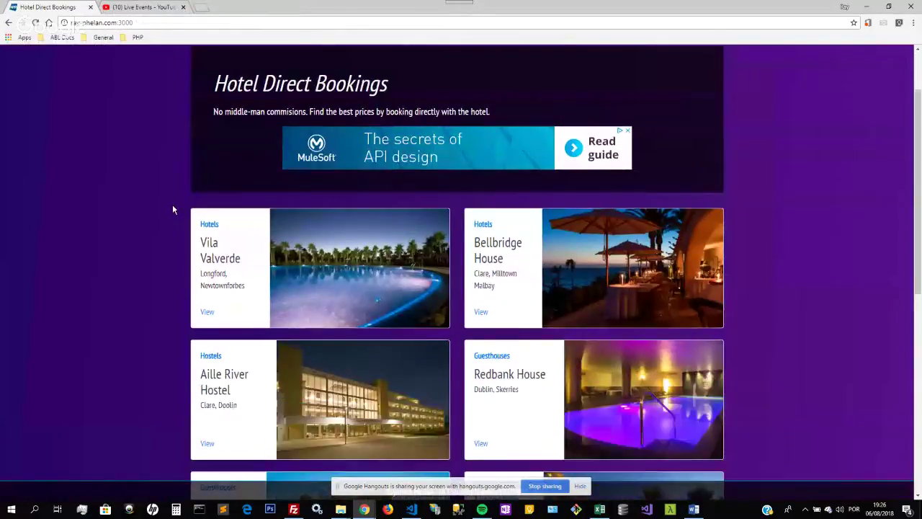
pyautogui.scroll(-3, 171, 204)
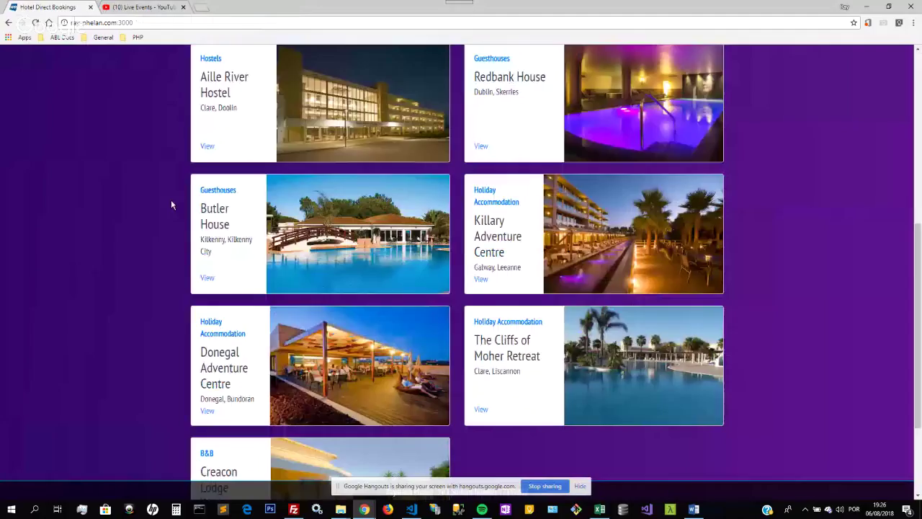
pyautogui.scroll(-2, 171, 205)
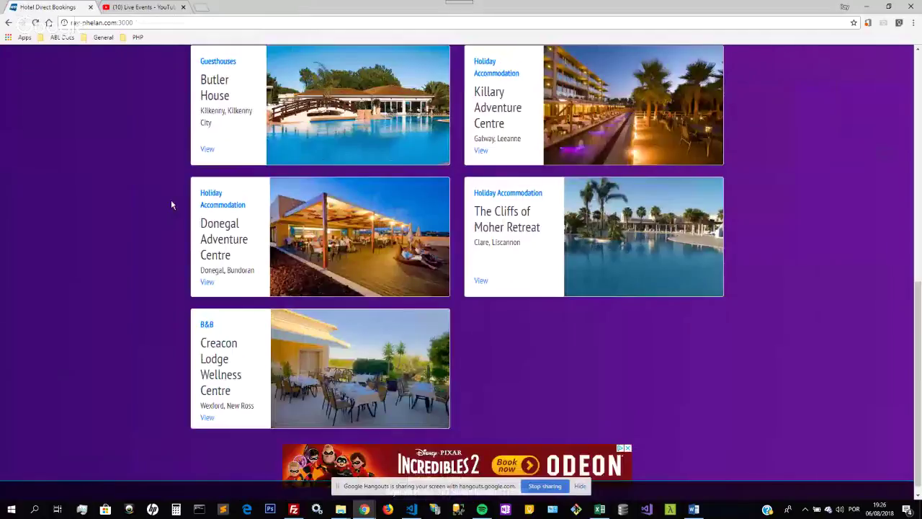
pyautogui.scroll(8, 171, 205)
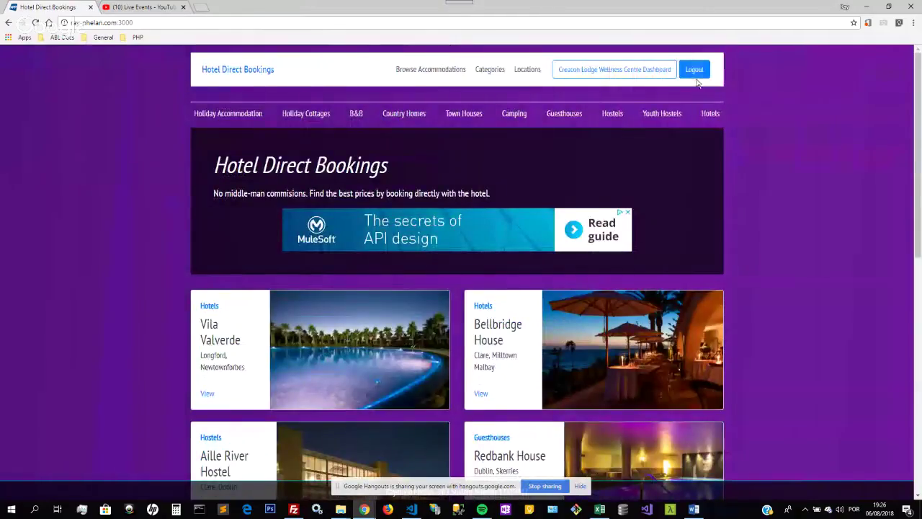
# Log out of the hotel account from the top navigation bar
pyautogui.click(694, 70)
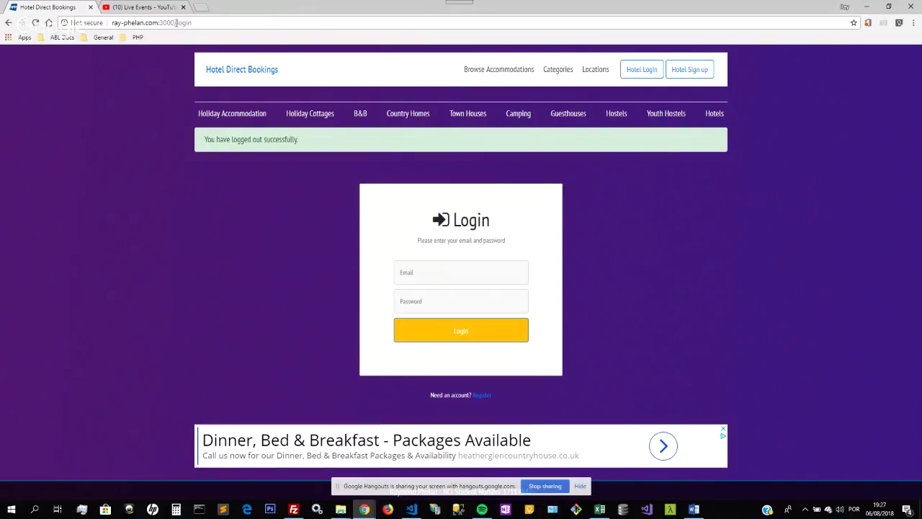
# Remove /login from the address to load the public home page and browse its listings
pyautogui.press('BackSpace')
pyautogui.press('Return')
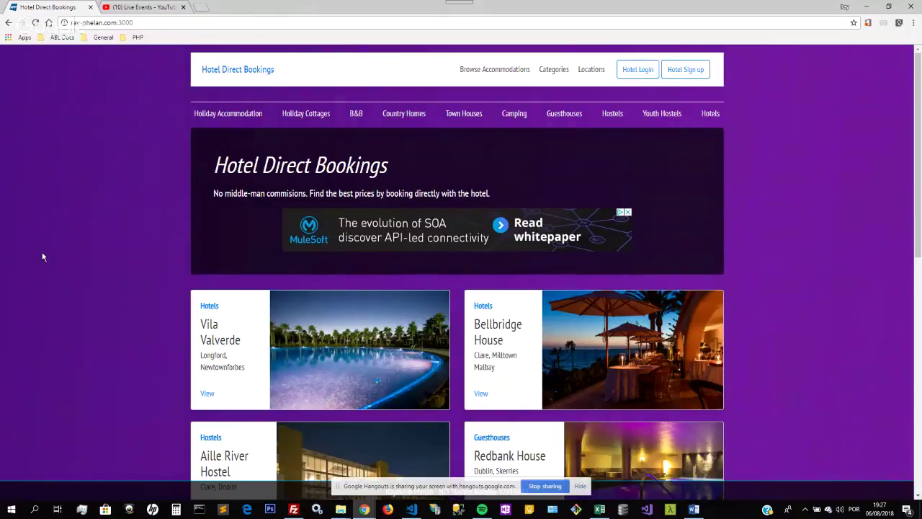
pyautogui.scroll(-3, 43, 256)
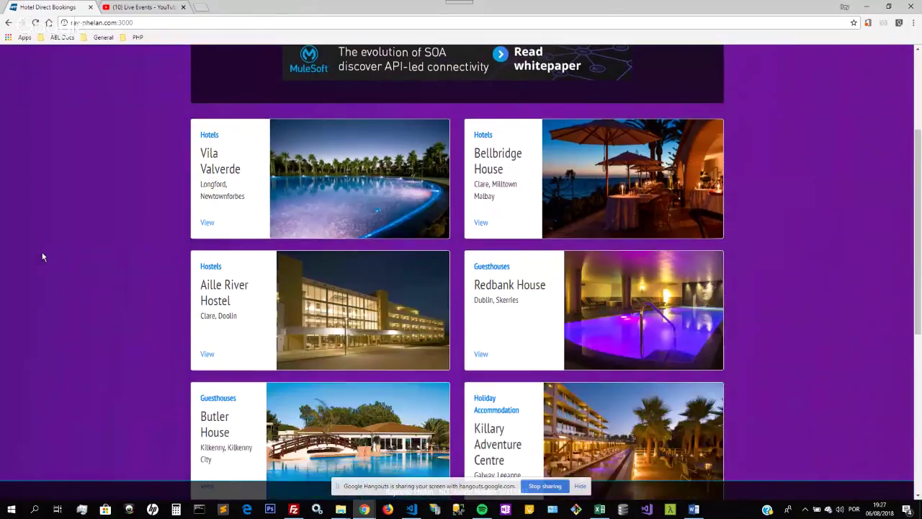
pyautogui.scroll(-1, 42, 257)
pyautogui.scroll(4, 42, 256)
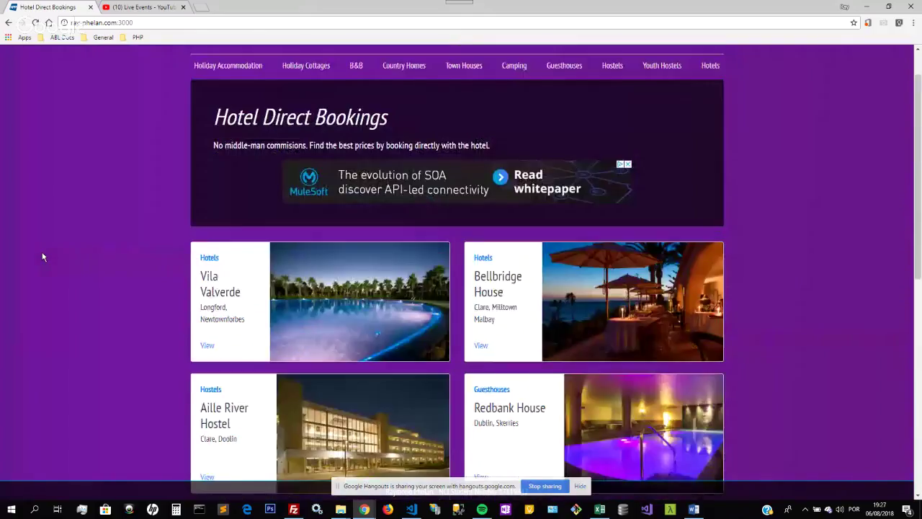